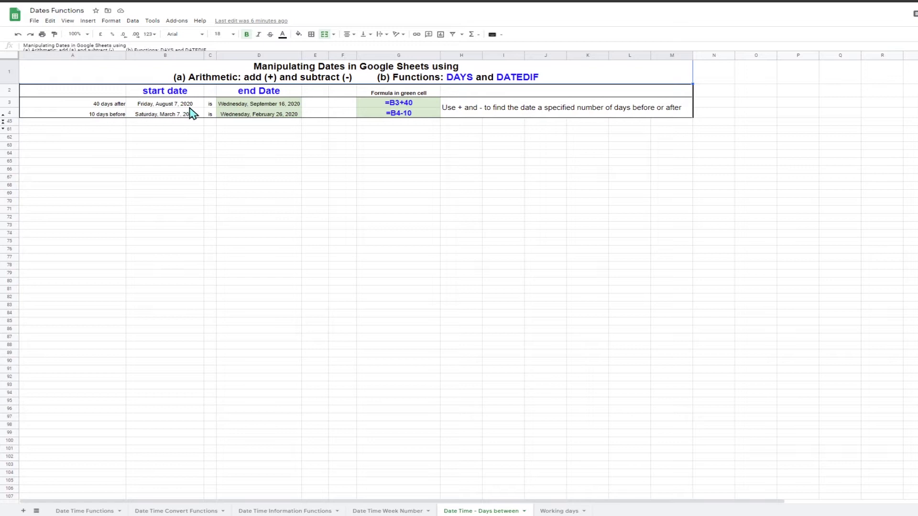
Examine the start dates and the end-date formulas in D3 and D4 that add 40 days and subtract 10 days.
click(286, 105)
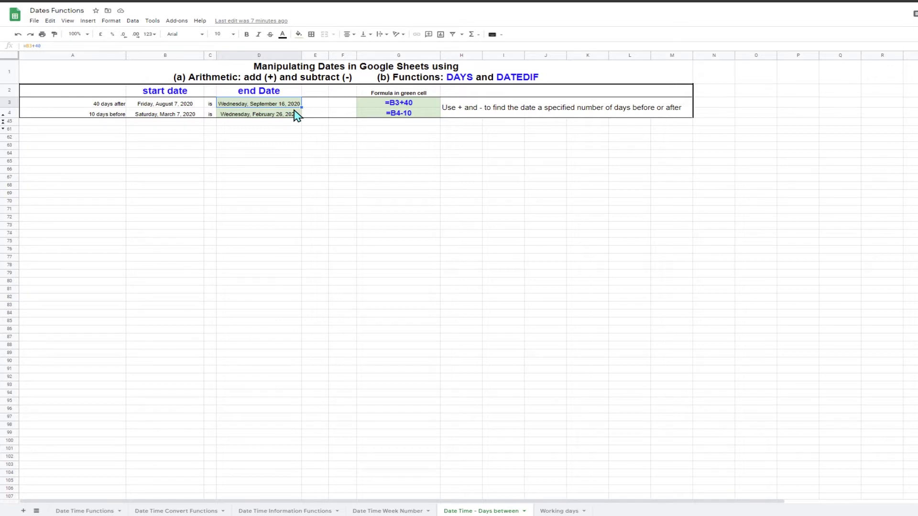
click(112, 115)
click(149, 117)
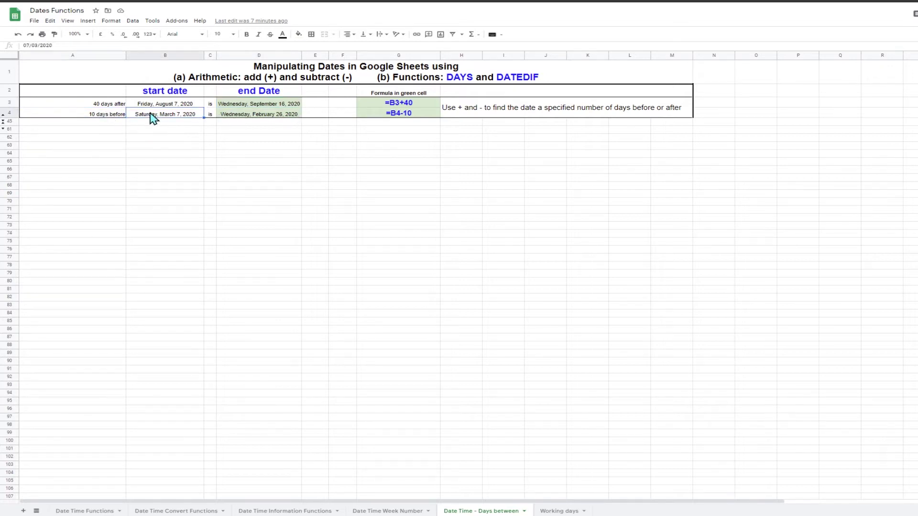
click(265, 118)
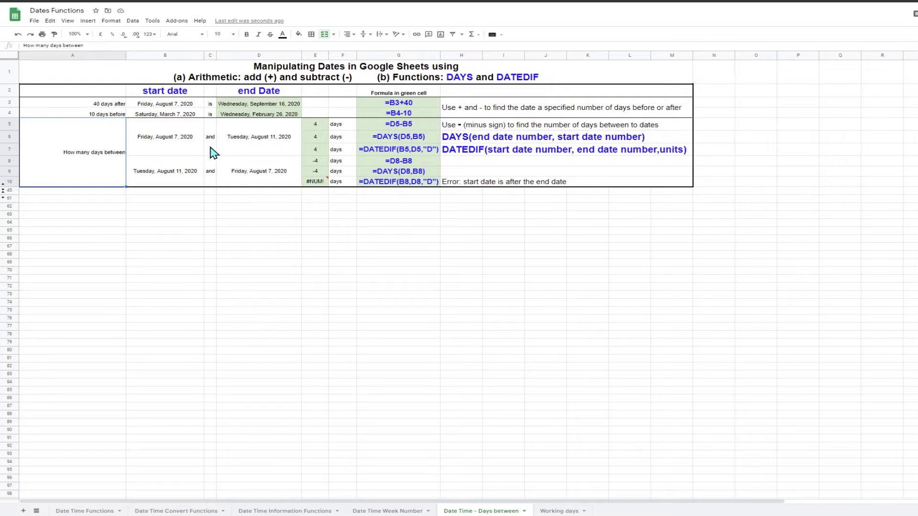
Examine the days between August 7 and August 11, 2020 using subtraction, and the syntax of DAYS and DATEDIF.
click(166, 146)
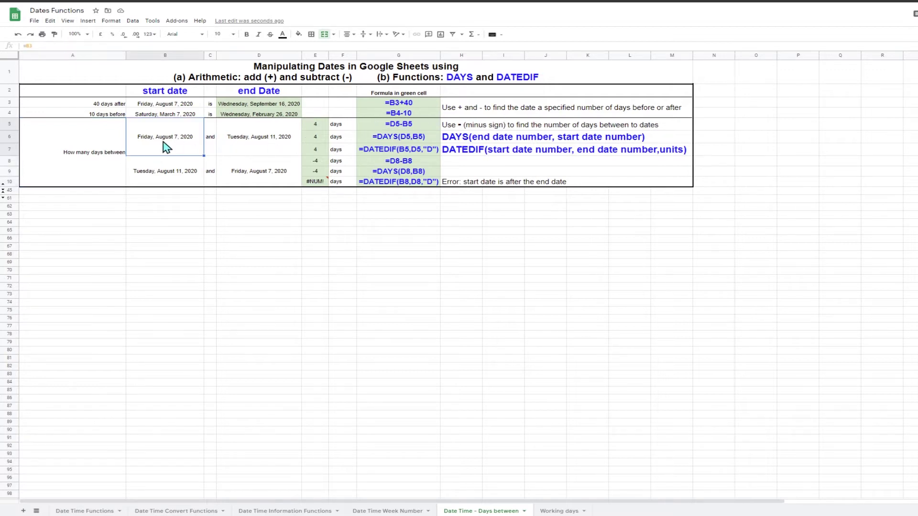
click(269, 149)
click(316, 126)
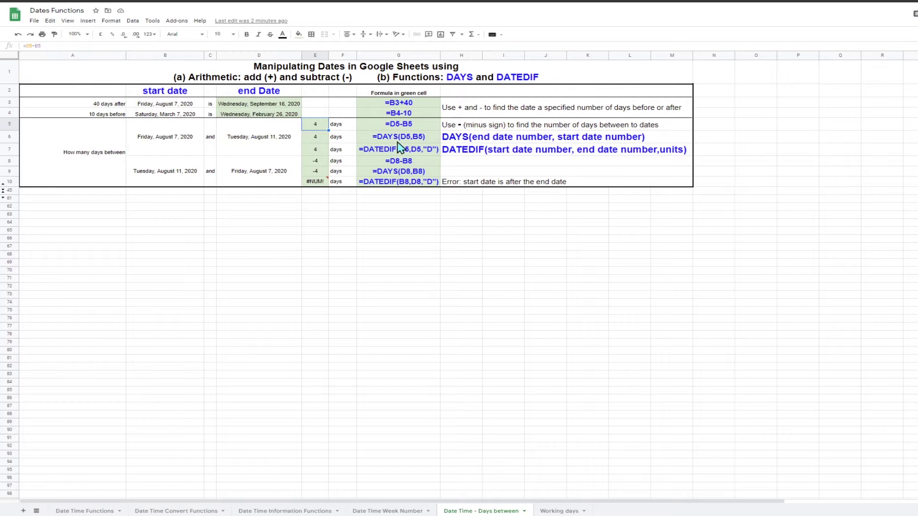
click(451, 142)
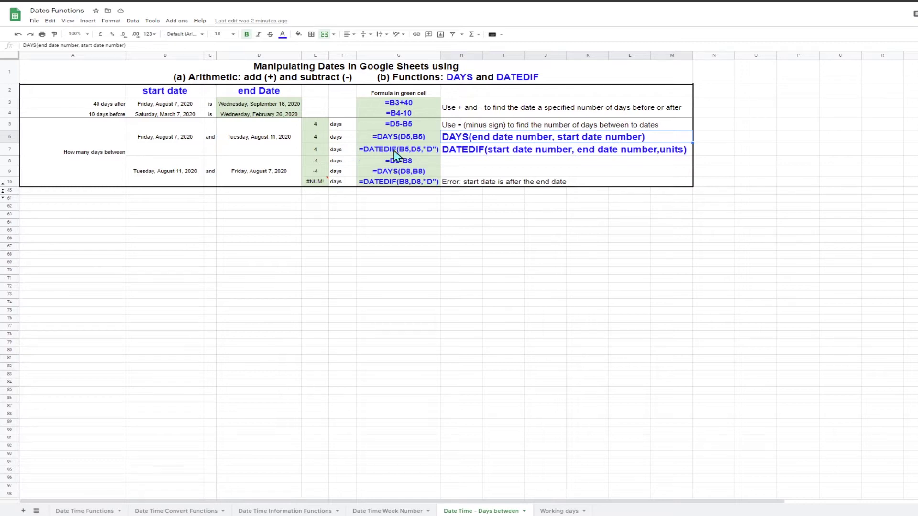
click(469, 152)
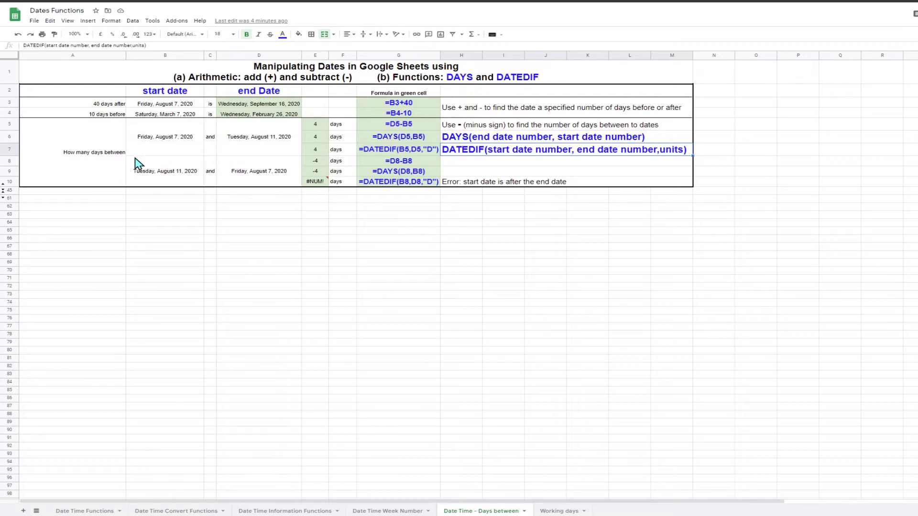
Examine the subtraction, DAYS and DATEDIF formulas in E8:E10, where the start date falls after the end date.
click(162, 180)
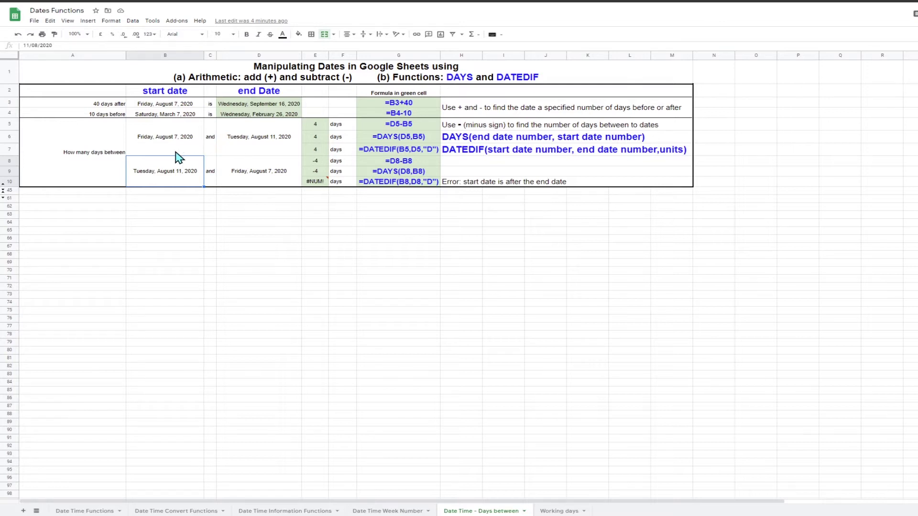
click(317, 162)
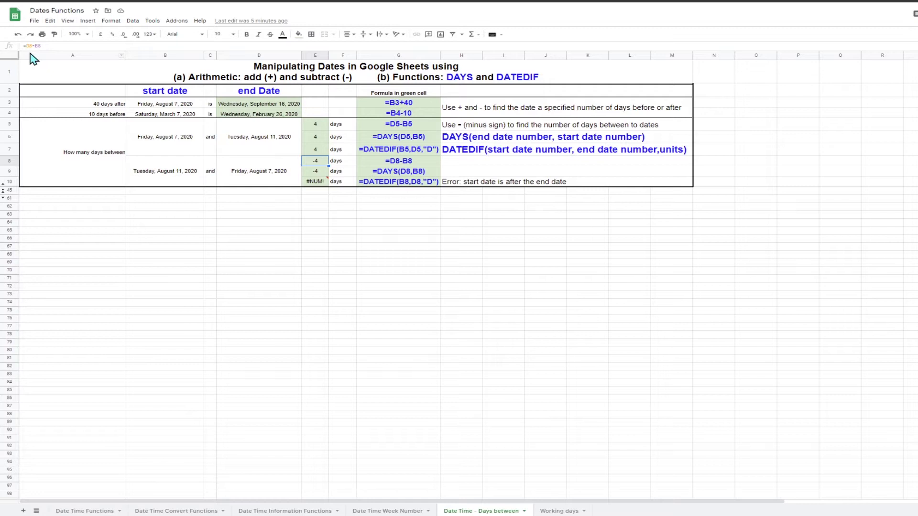
click(317, 173)
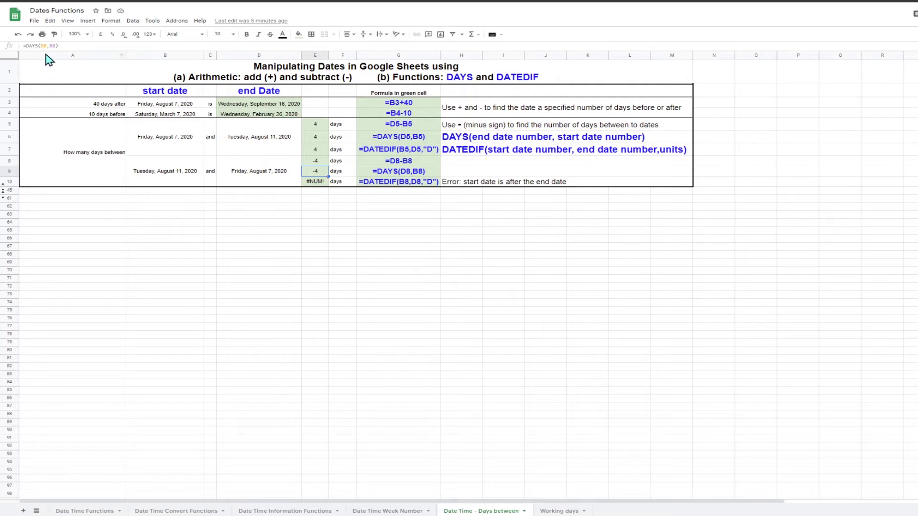
click(315, 182)
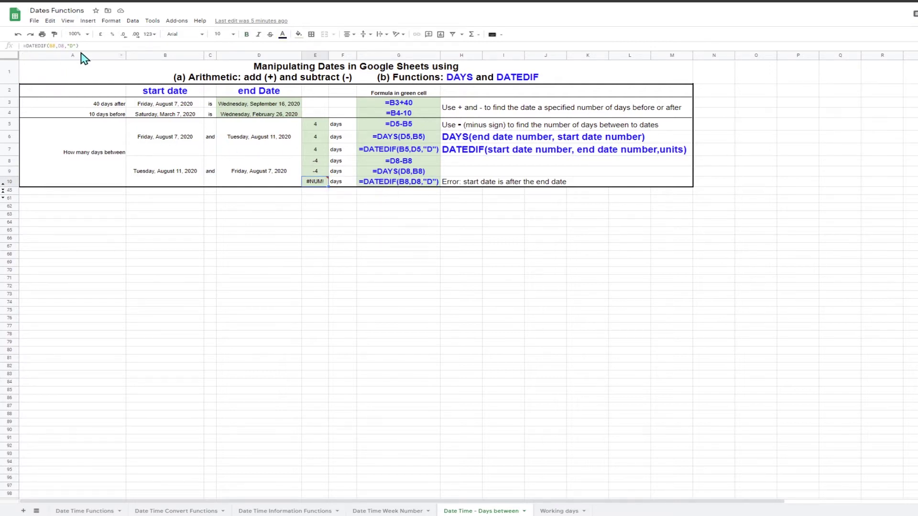
mouse_move(316, 186)
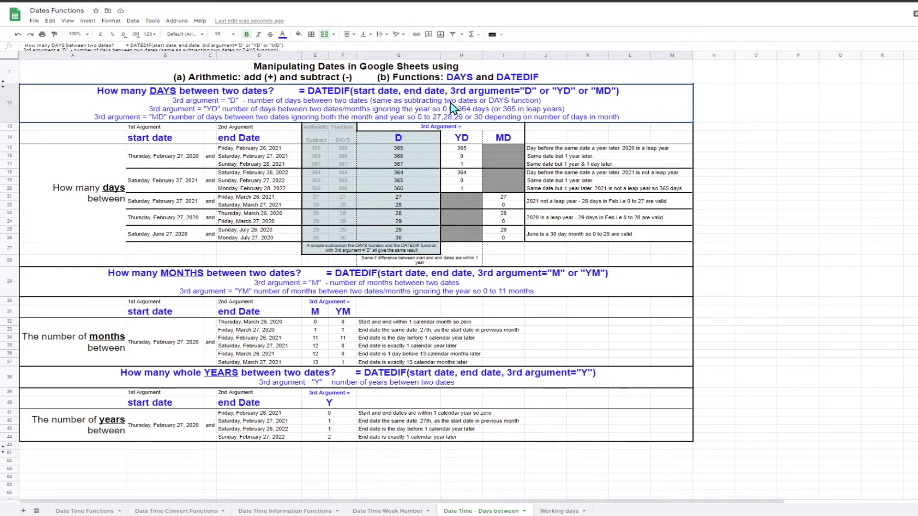
Examine the DATEDIF "D" header and the "YD" formulas in H15:H17 against the February 27, 2020 start date and its end dates.
click(408, 141)
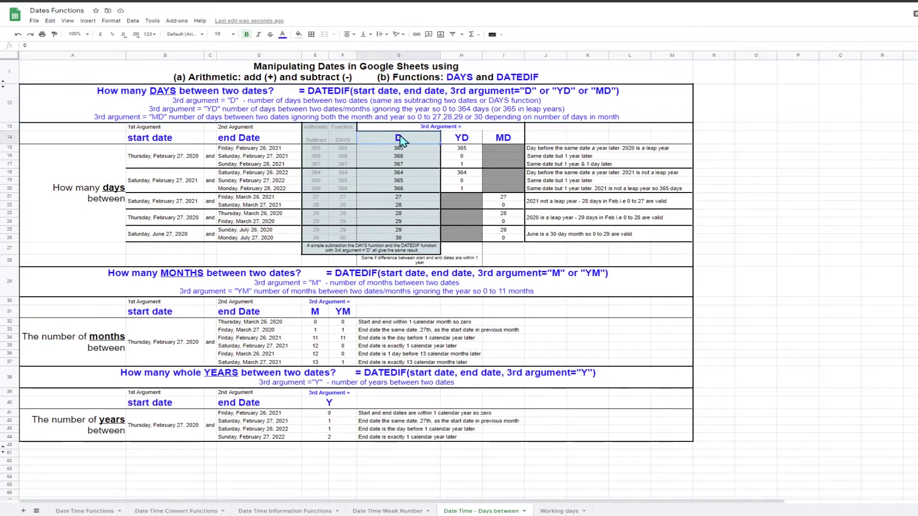
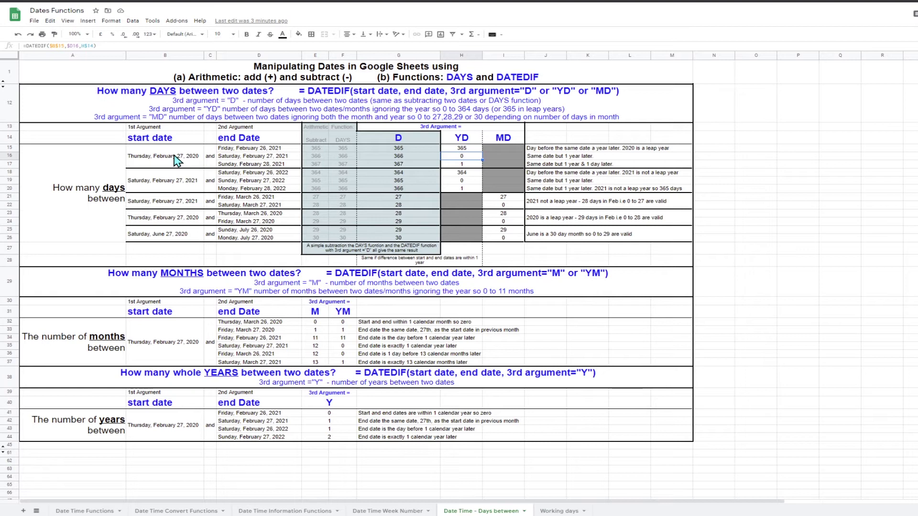
click(177, 160)
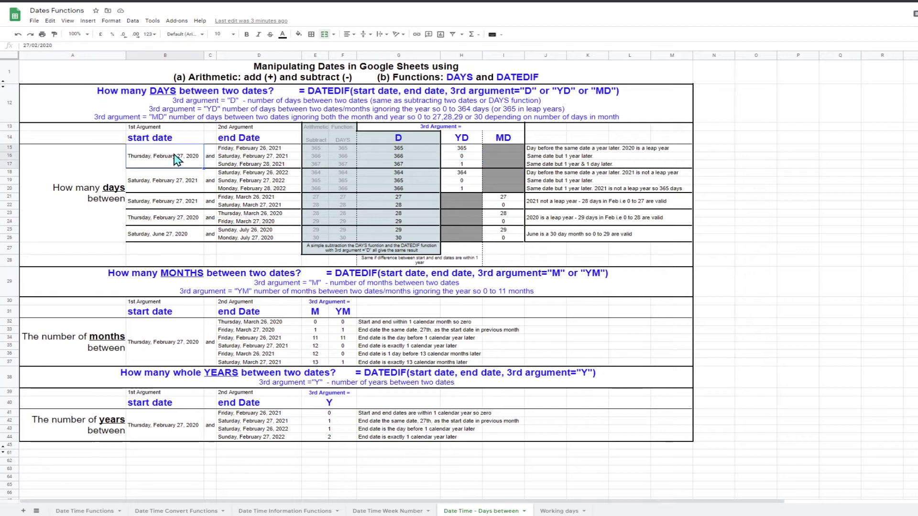
click(189, 188)
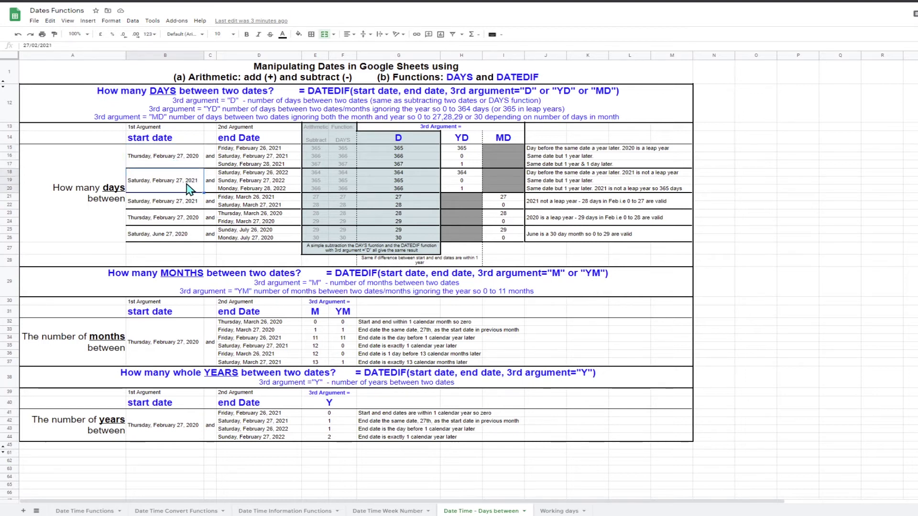
click(175, 165)
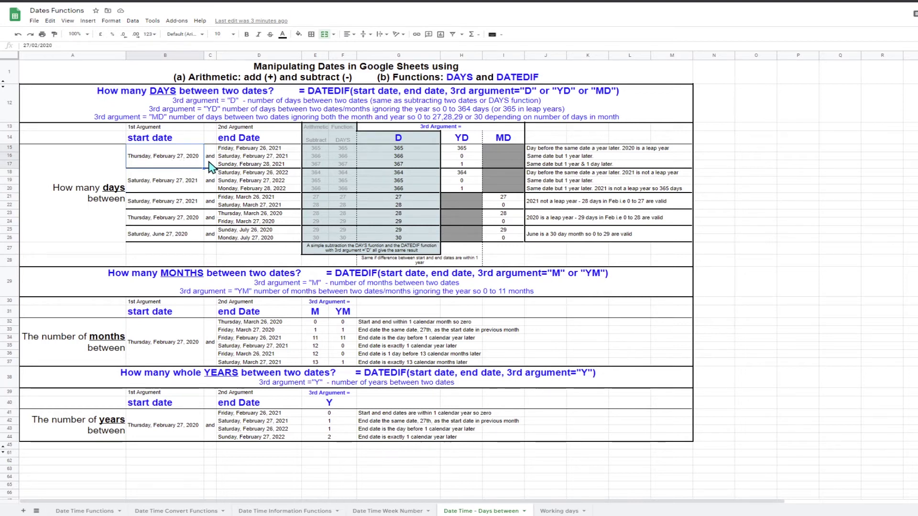
click(462, 150)
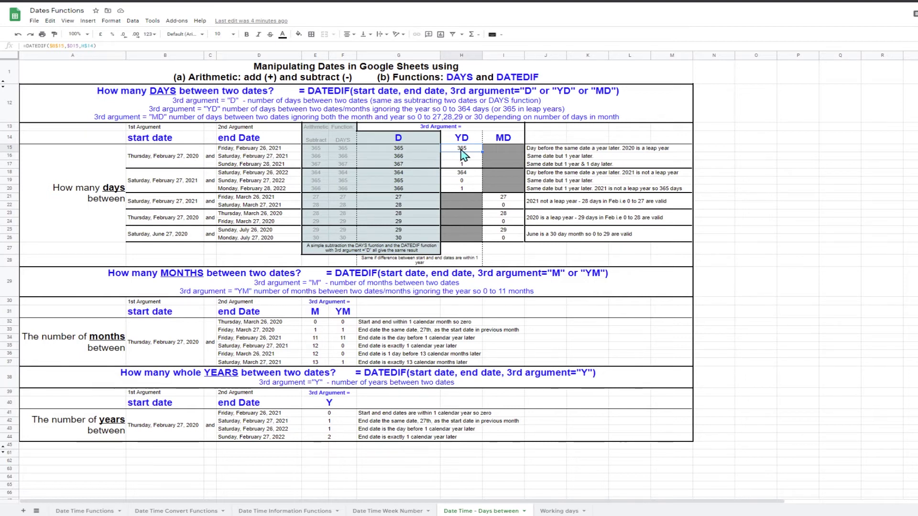
click(261, 158)
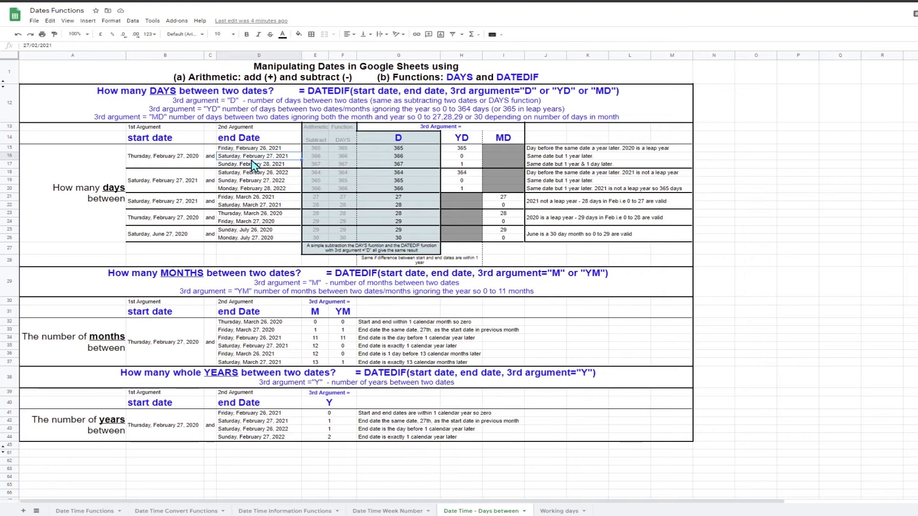
click(462, 157)
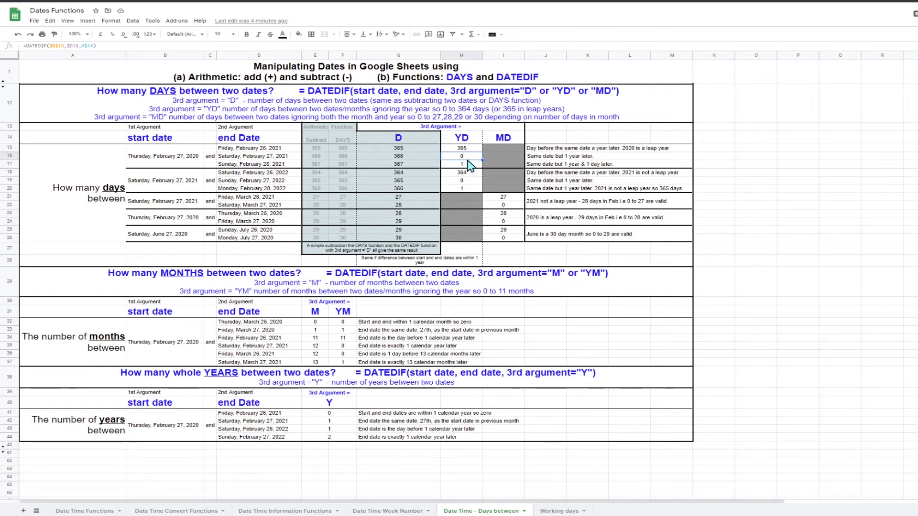
click(266, 165)
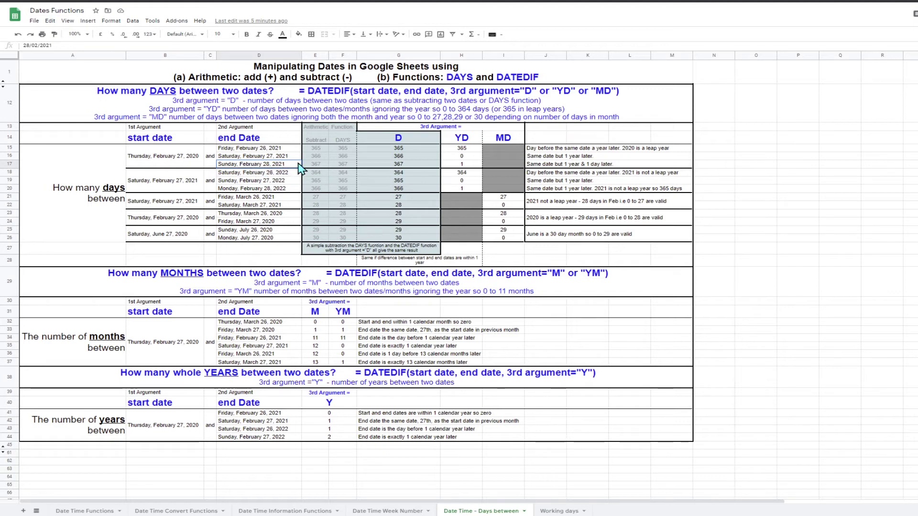
click(459, 164)
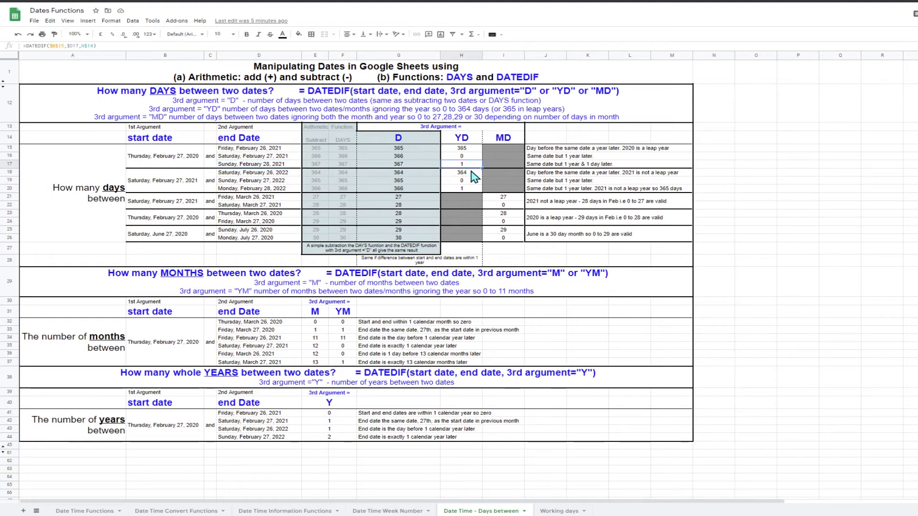
Examine the DATEDIF "YD" formulas in H18:H19 against the February 27, 2021 start date and its February 2022 end dates.
click(168, 190)
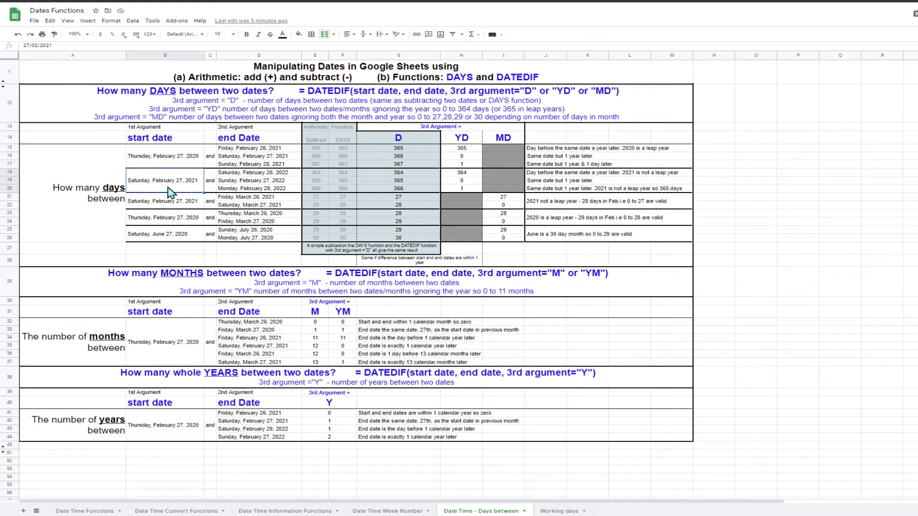
click(261, 175)
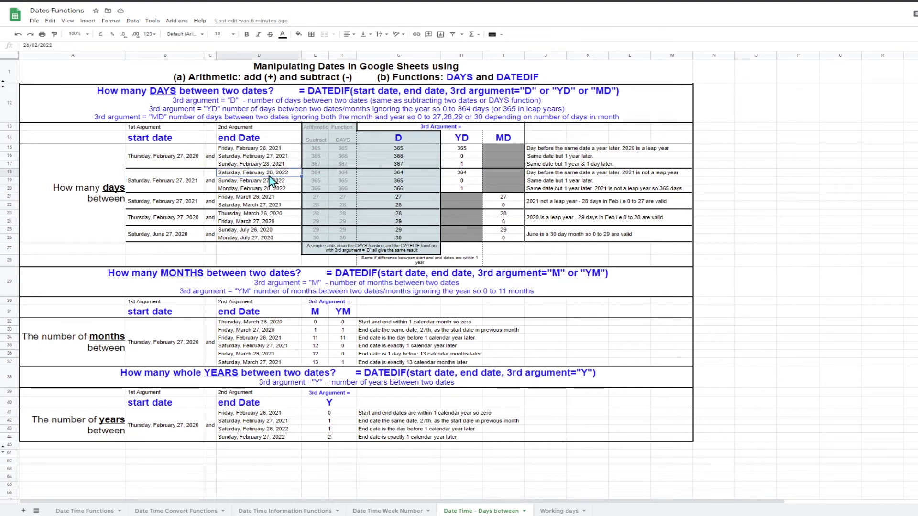
click(456, 175)
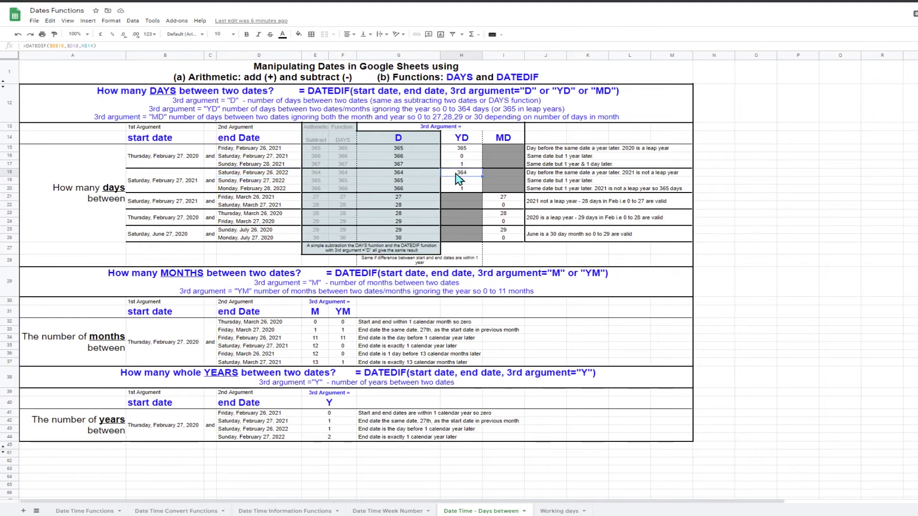
click(274, 182)
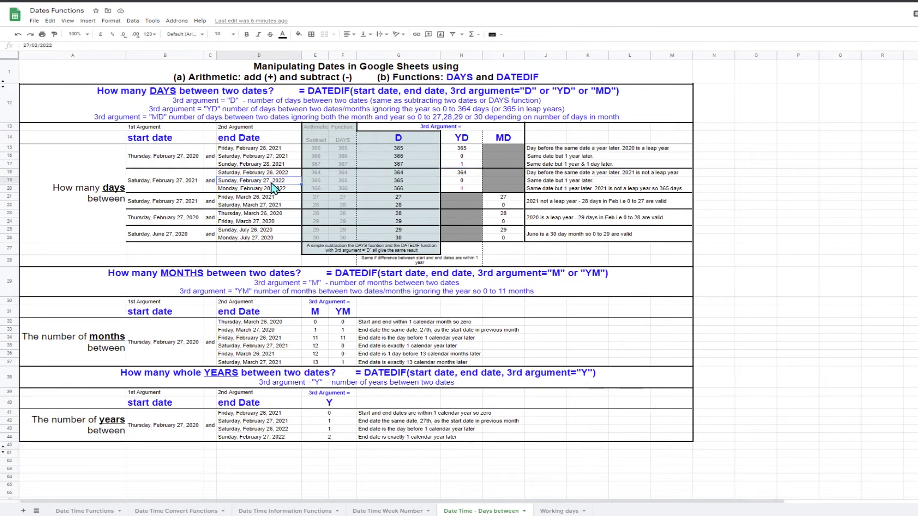
click(456, 182)
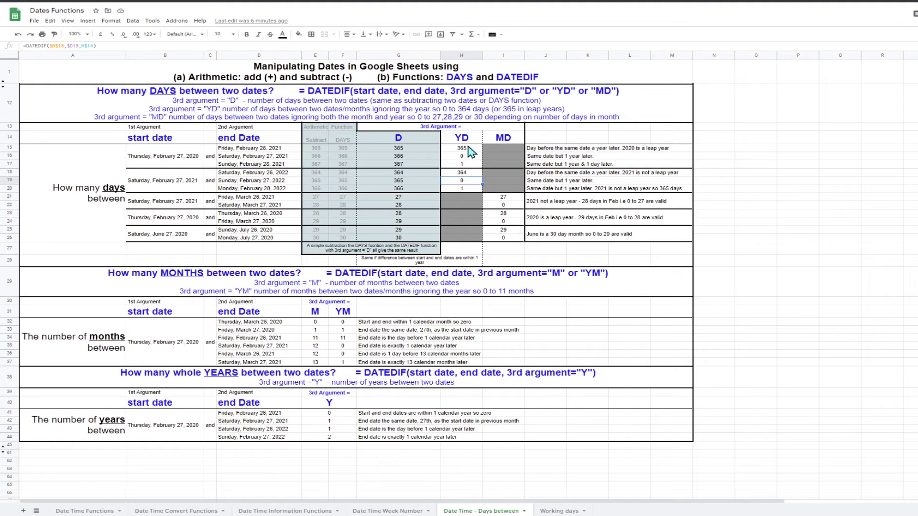
Examine the DATEDIF "MD" formulas in I21:I22 against the February 27, 2021 start date and its March 2021 end dates.
click(501, 139)
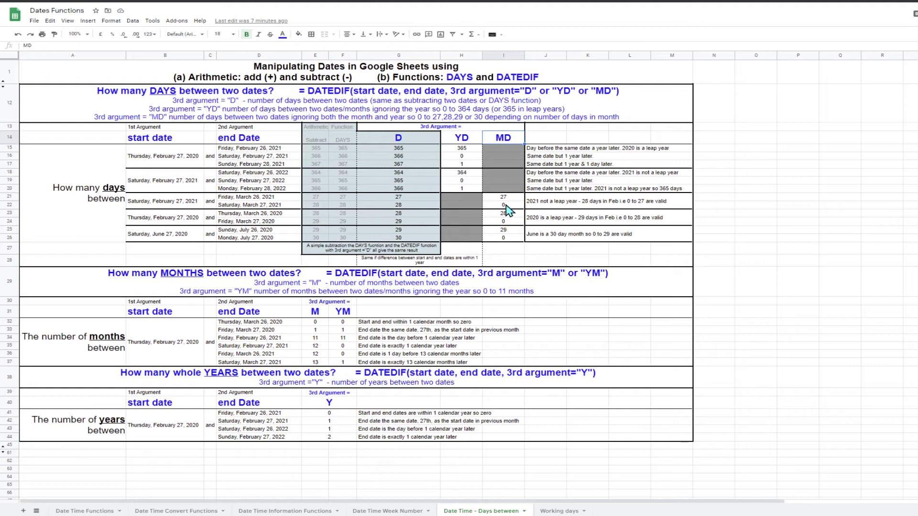
click(196, 191)
click(185, 206)
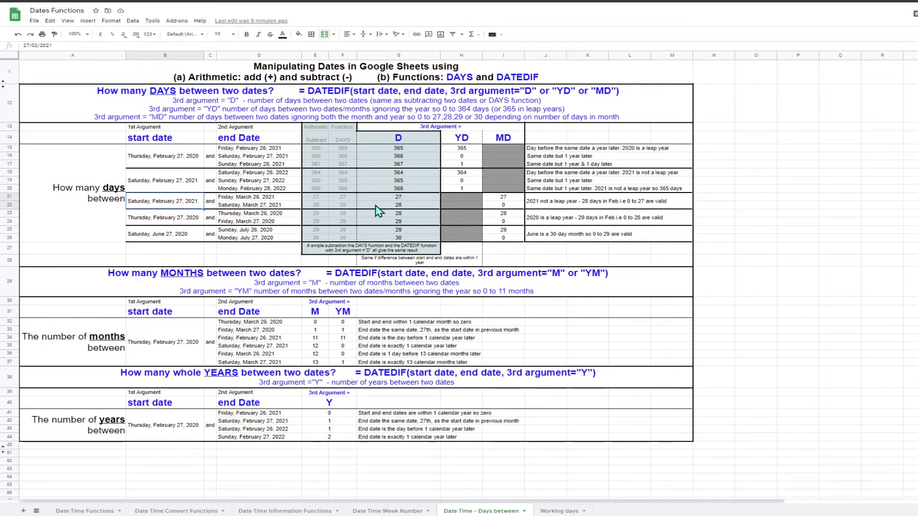
click(506, 205)
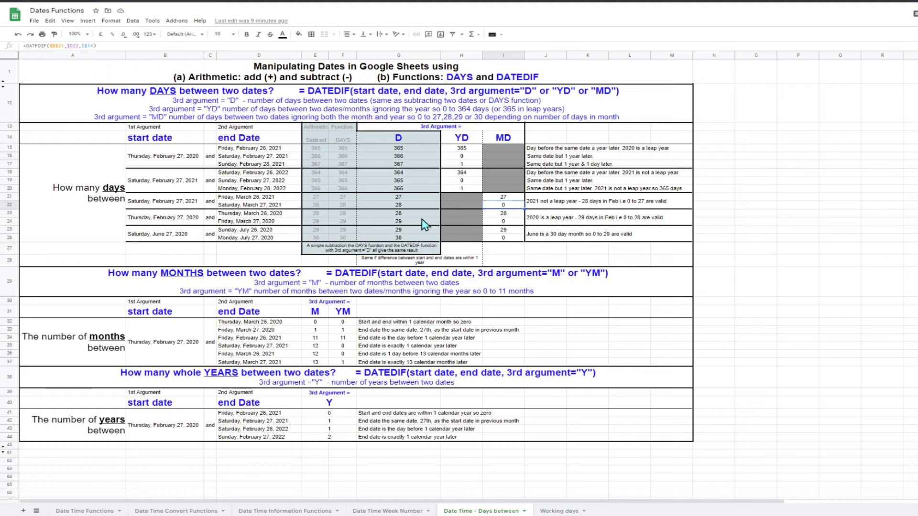
click(258, 200)
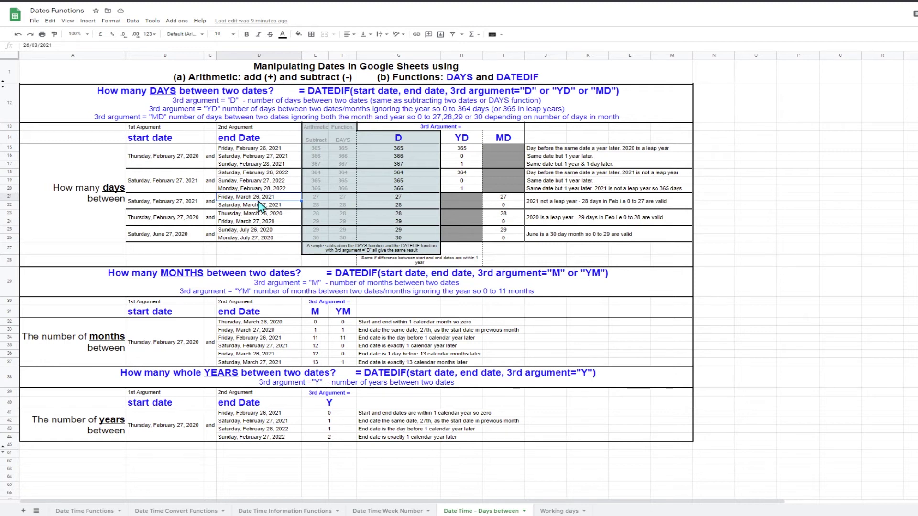
click(497, 197)
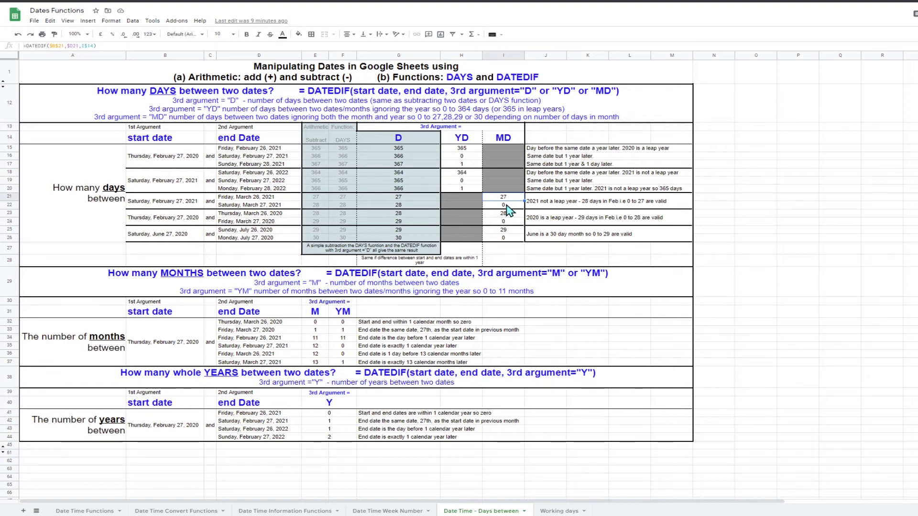
Examine the DATEDIF "MD" formulas in I23:I24 against the February 27, 2020 start date and its March 2020 end dates.
click(182, 222)
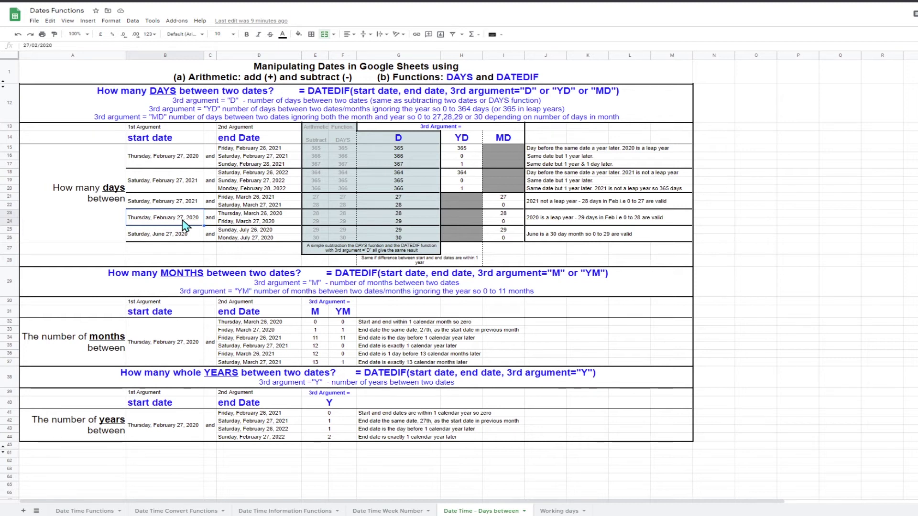
click(249, 222)
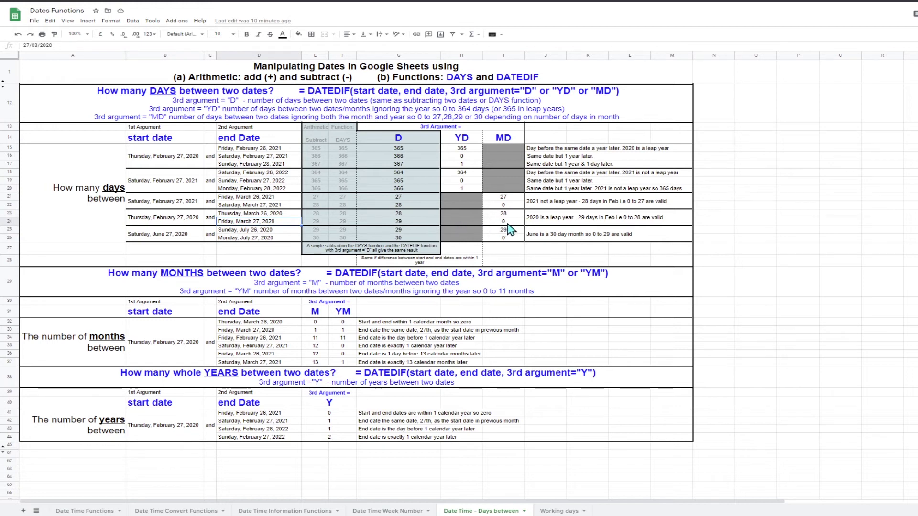
click(491, 222)
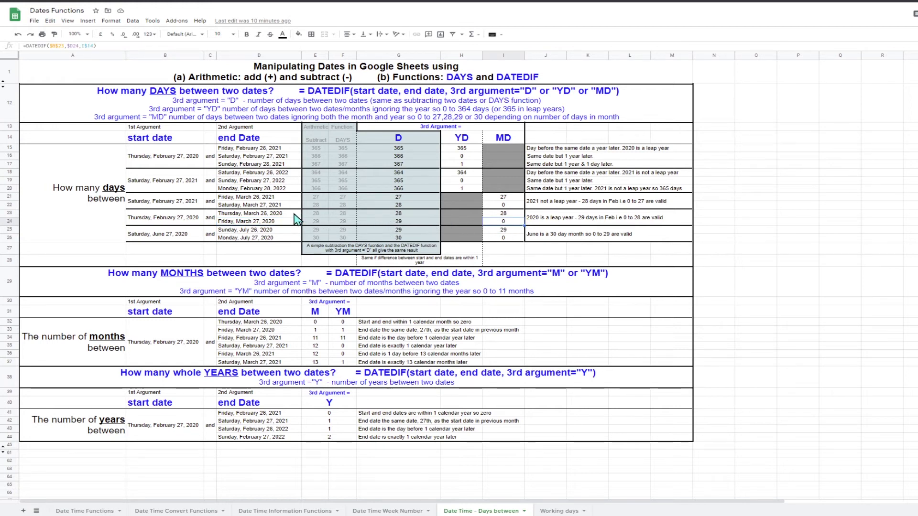
click(253, 215)
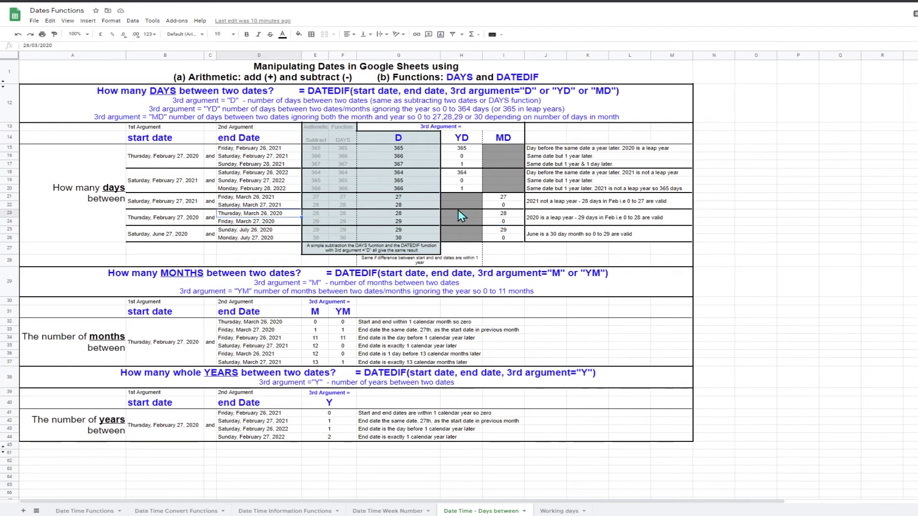
click(503, 214)
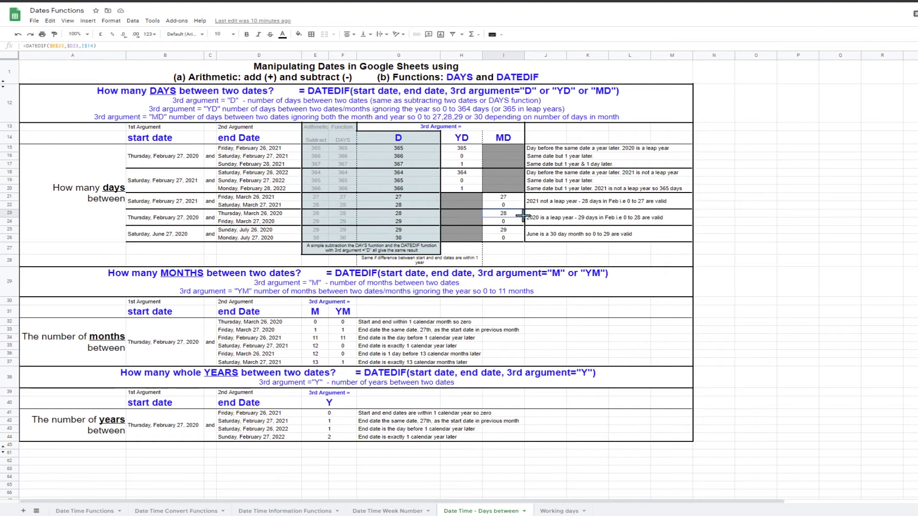
Examine the DATEDIF "MD" formula in I25 against the June 27, 2020 start date and July 26, 2020 end date.
click(183, 237)
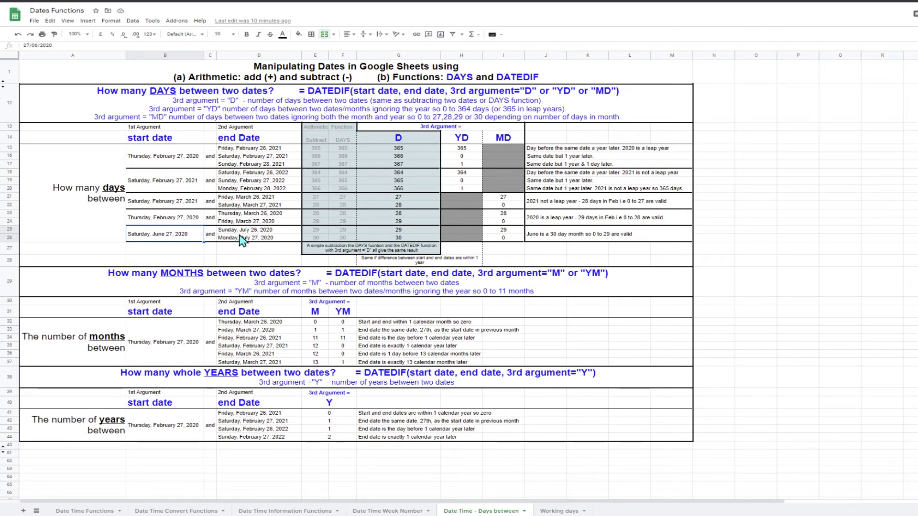
click(241, 232)
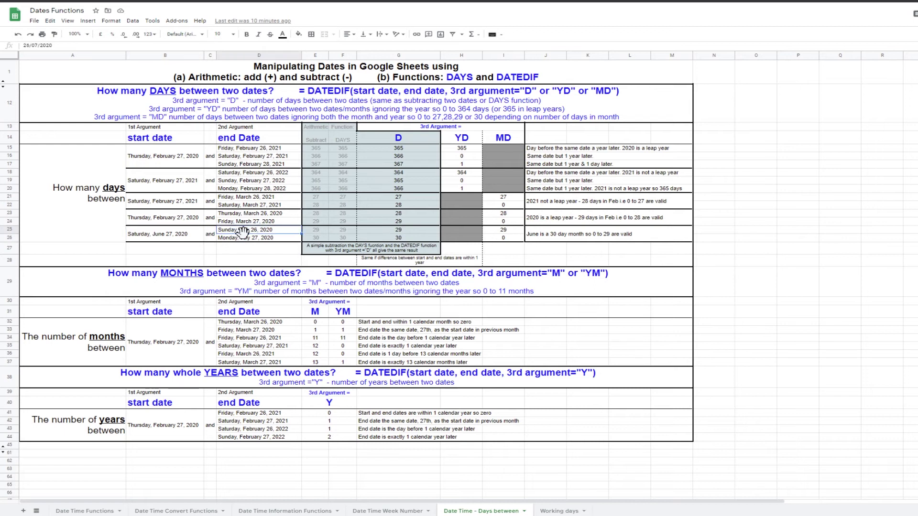
click(495, 231)
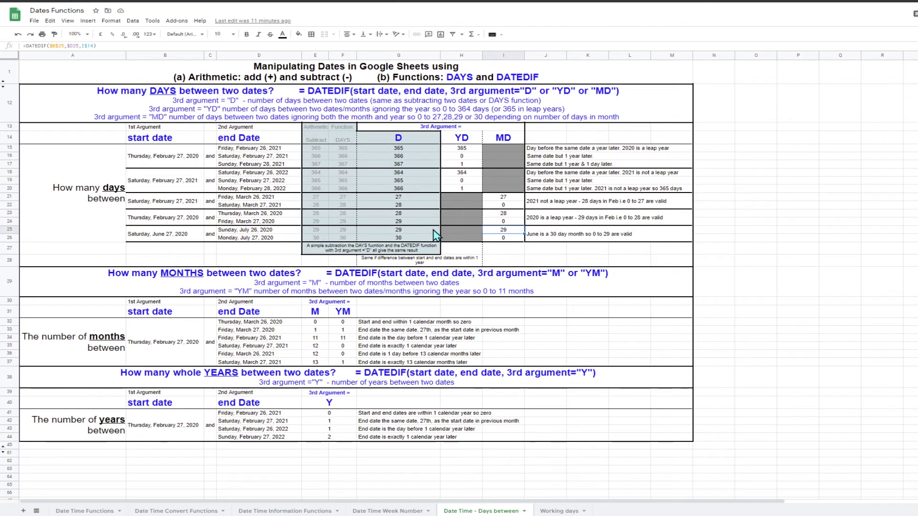
Examine the DATEDIF months heading and the "M" formulas in E32:E33, including the March 27, 2020 end date.
click(301, 271)
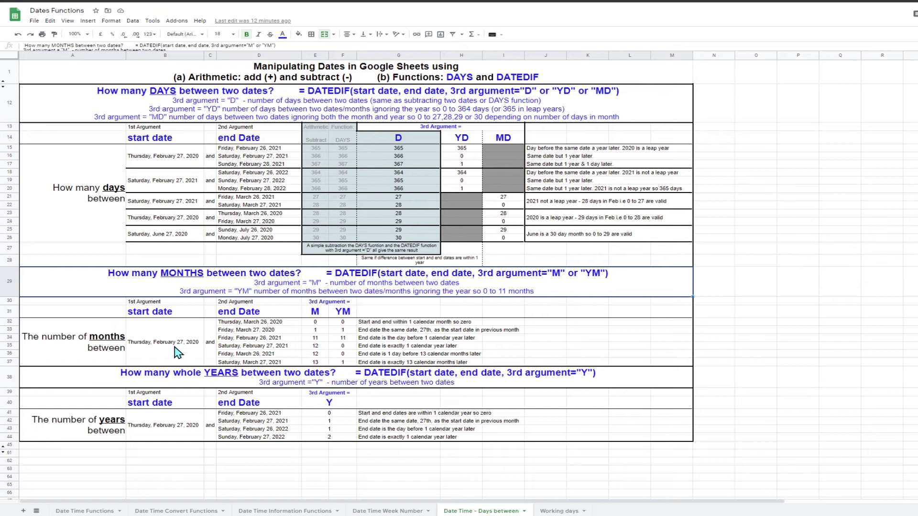
click(316, 322)
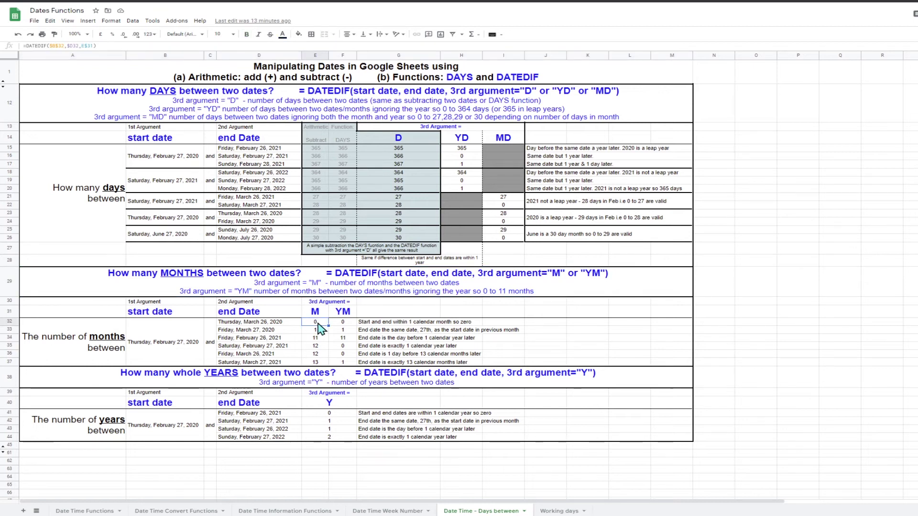
click(275, 330)
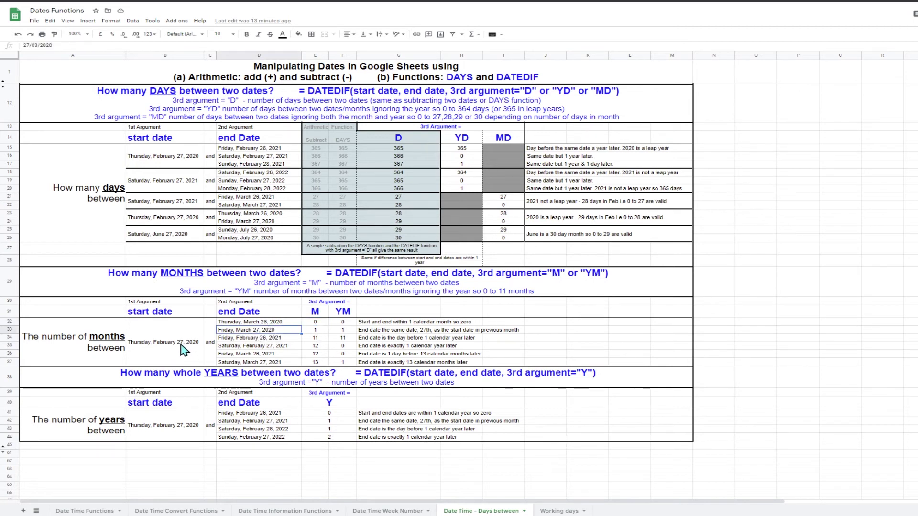
click(314, 332)
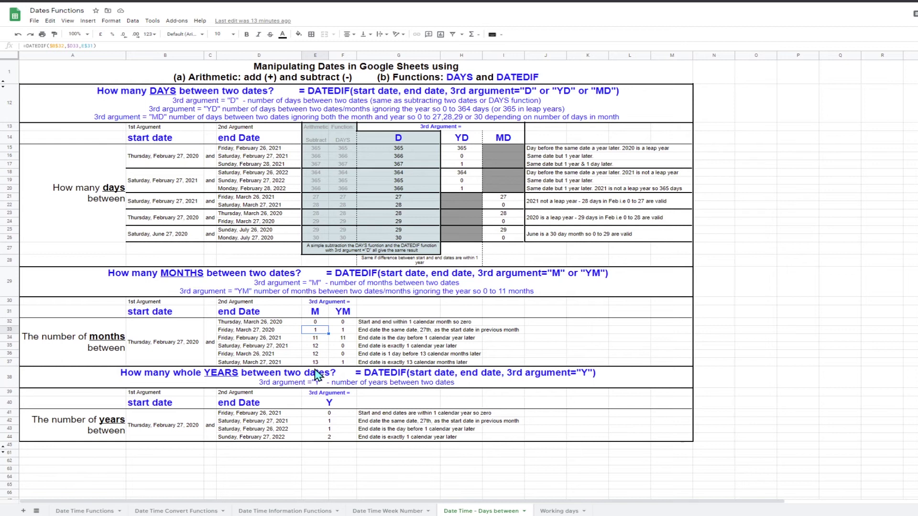
Examine the DATEDIF "YM" header and the formula in F32 against the February 27, 2020 start date.
click(349, 316)
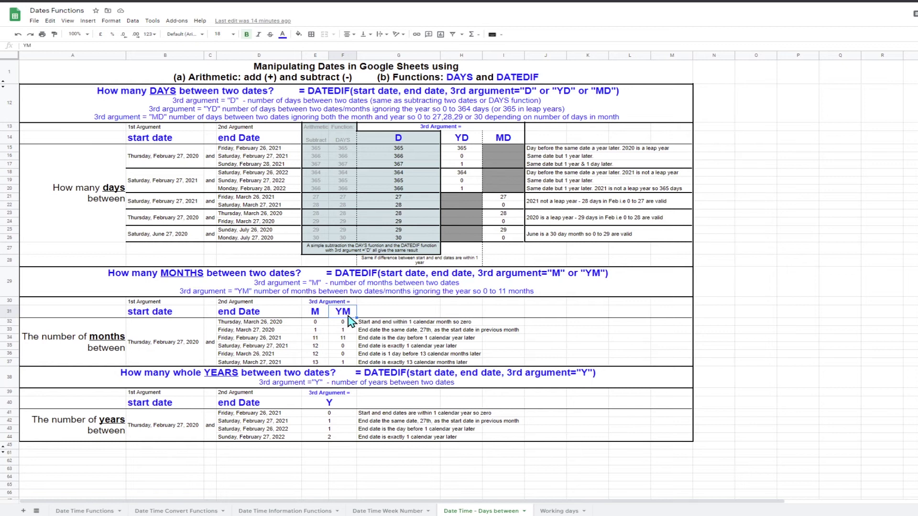
click(351, 321)
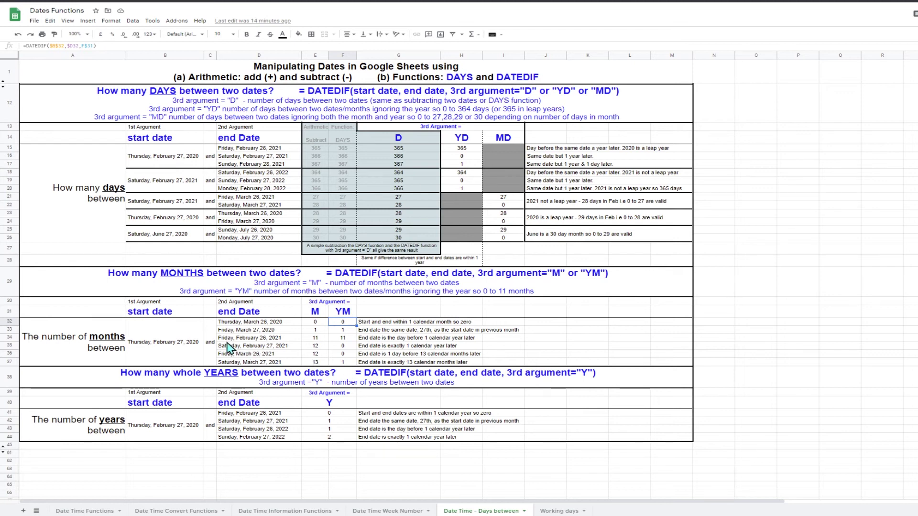
click(181, 349)
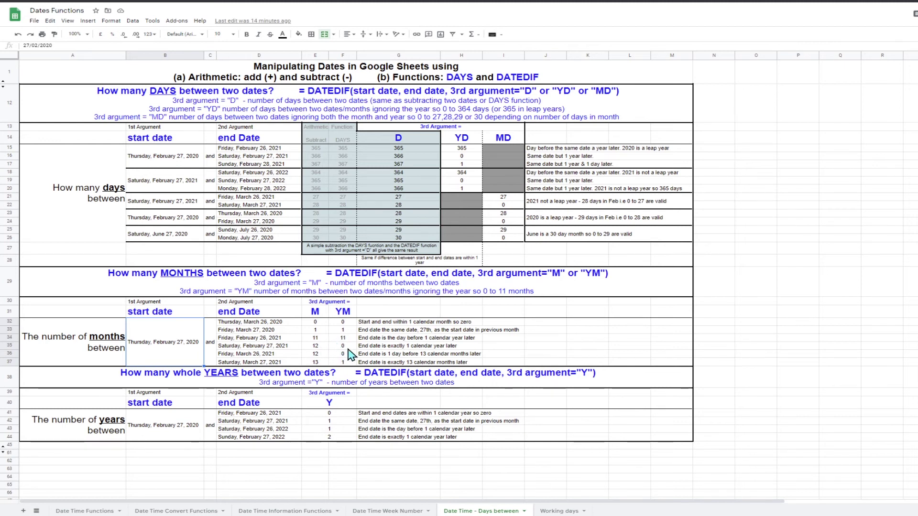
Compare the DATEDIF "M" and "YM" formulas in E37:F37 for the March 27, 2021 end date.
click(279, 363)
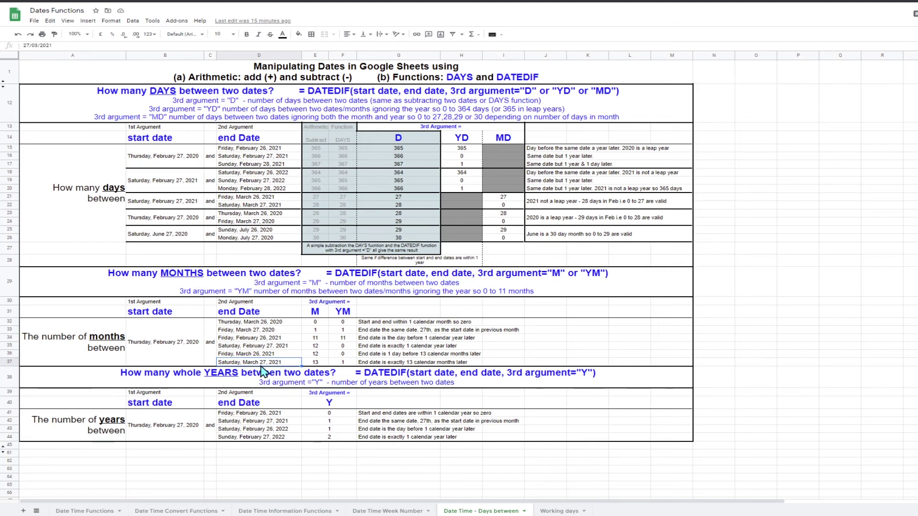
click(318, 364)
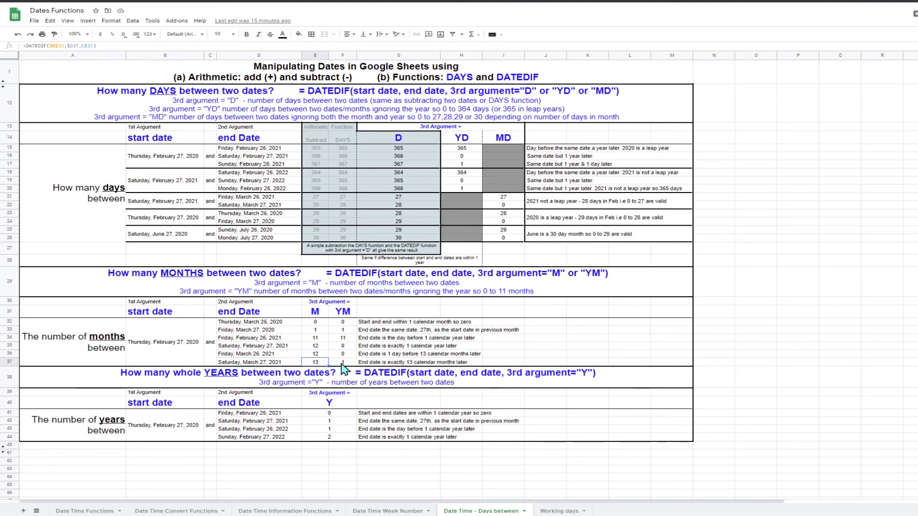
click(342, 365)
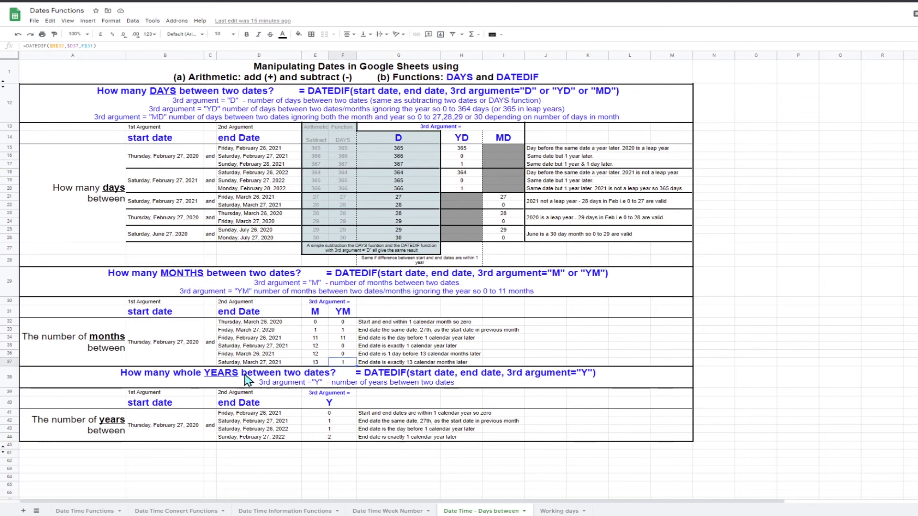
Examine the DATEDIF whole years heading with the "Y" argument and the February 27, 2020 start date below it.
click(246, 381)
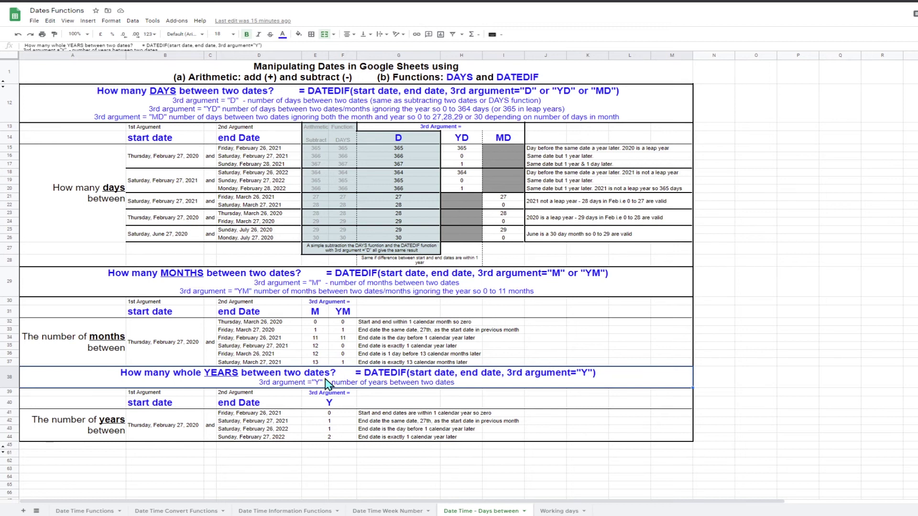
click(172, 428)
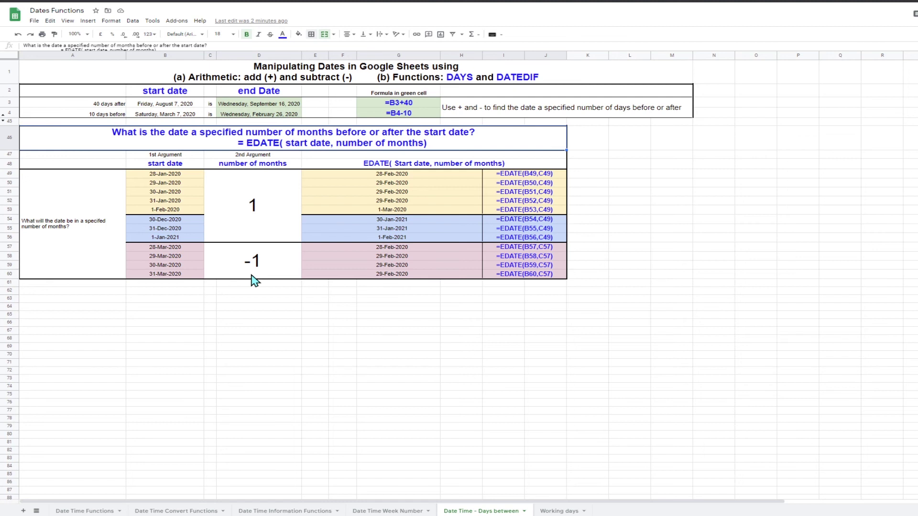
Examine the EDATE number of months argument and the one-month-ahead formulas in rows 49 to 53 for the January and February 2020 start dates.
click(253, 254)
click(187, 174)
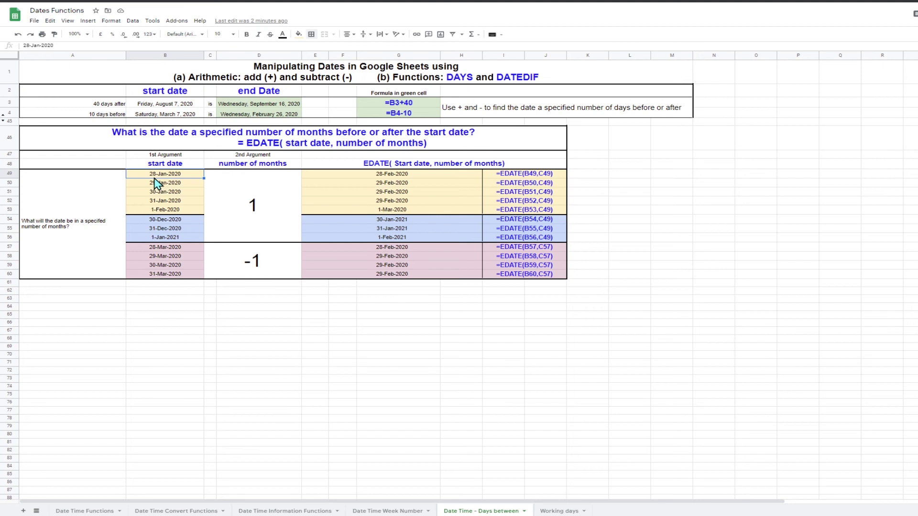
click(390, 176)
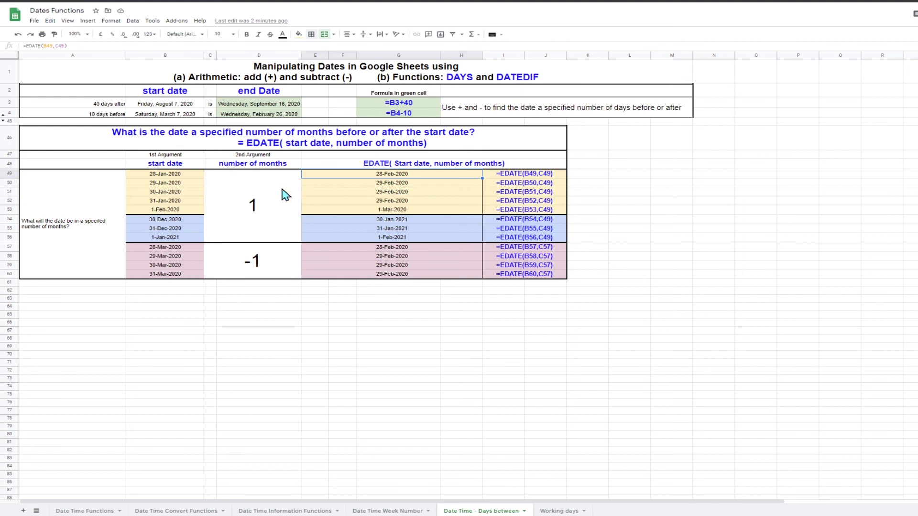
click(173, 184)
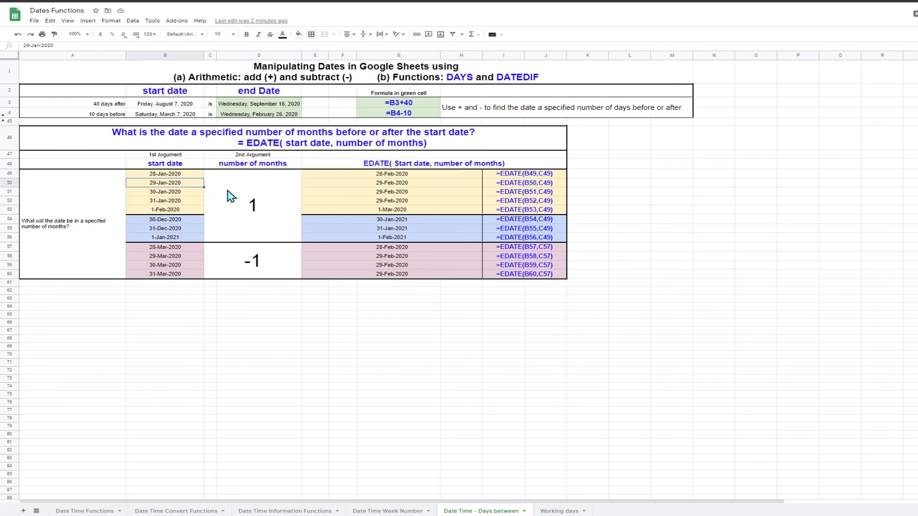
click(381, 185)
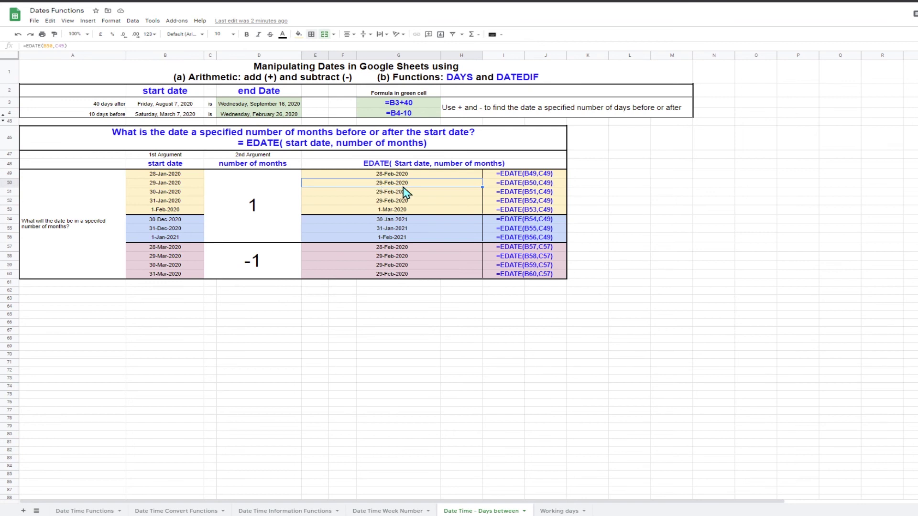
click(179, 192)
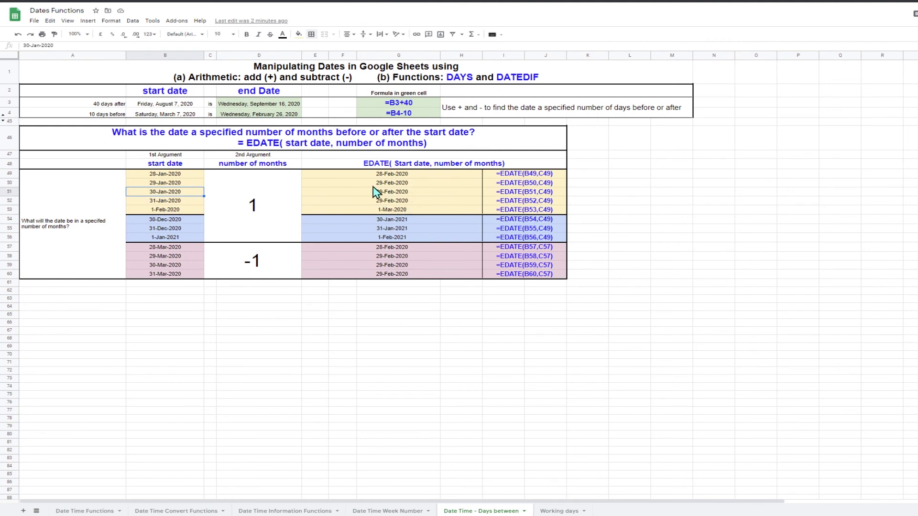
click(184, 210)
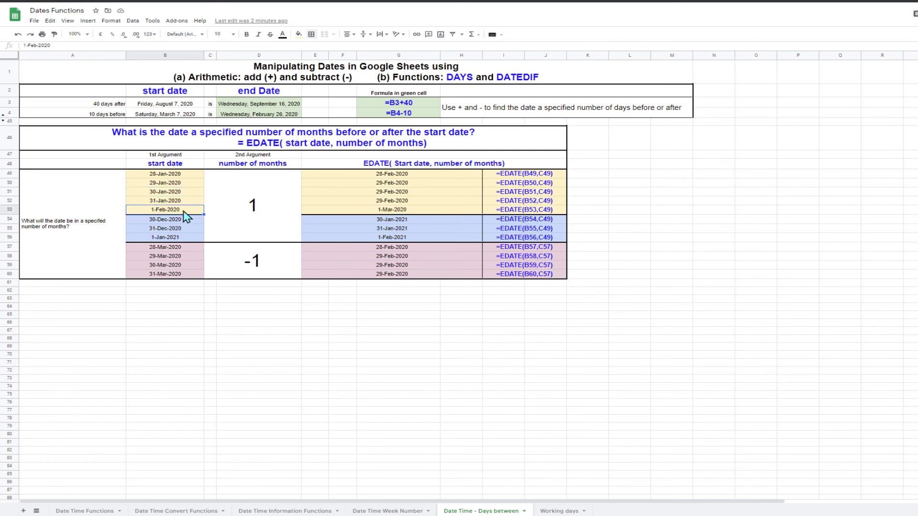
click(391, 213)
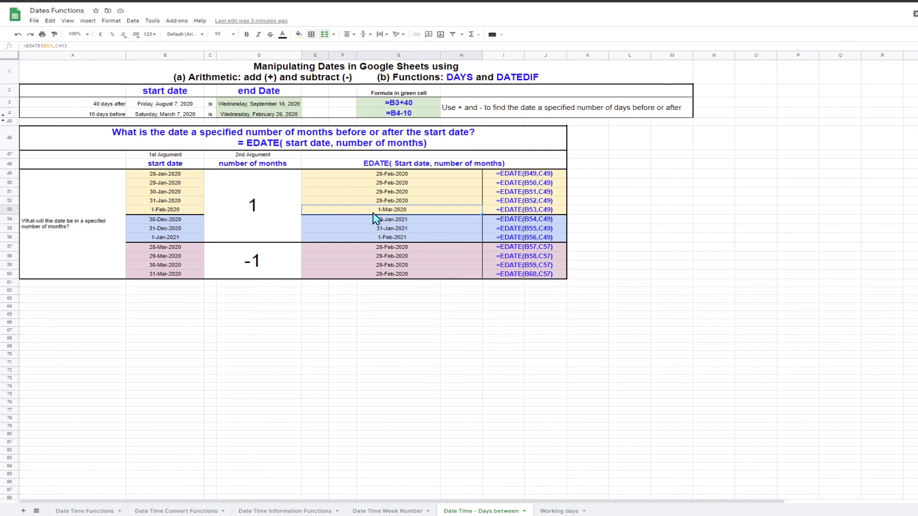
Examine the one-month-ahead EDATE formulas in rows 54 to 56 for the start dates from 30-Dec-2020 to 1-Jan-2021.
click(171, 222)
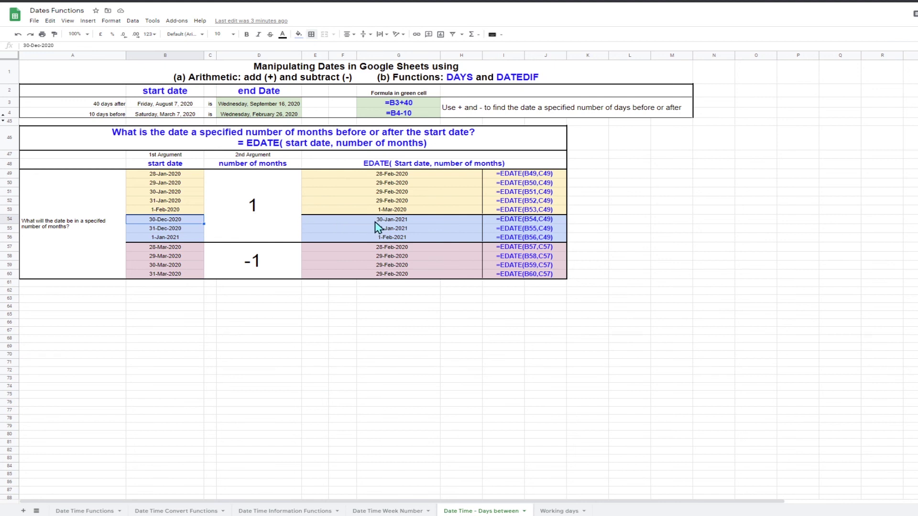
click(168, 230)
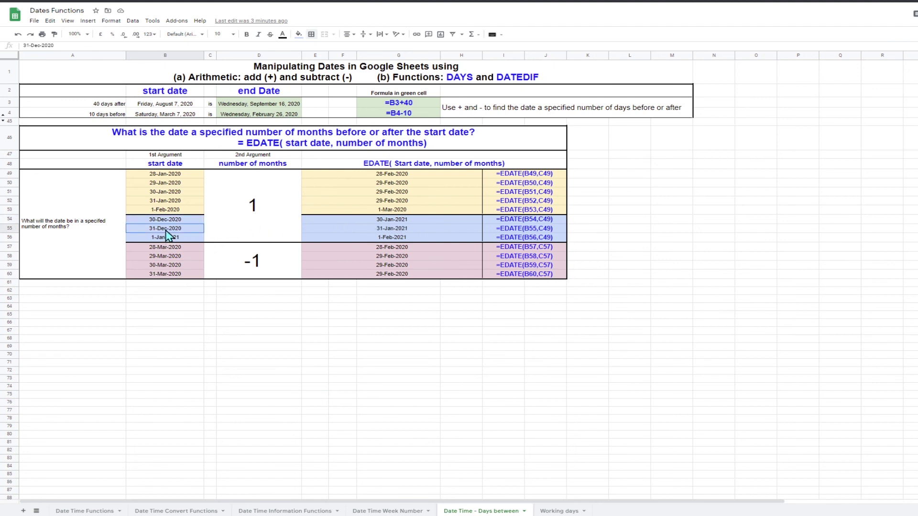
click(385, 230)
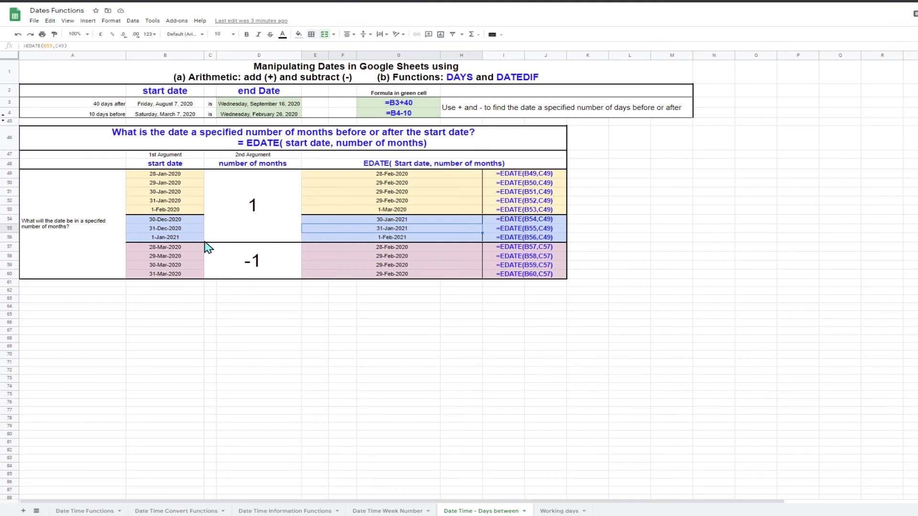
click(172, 239)
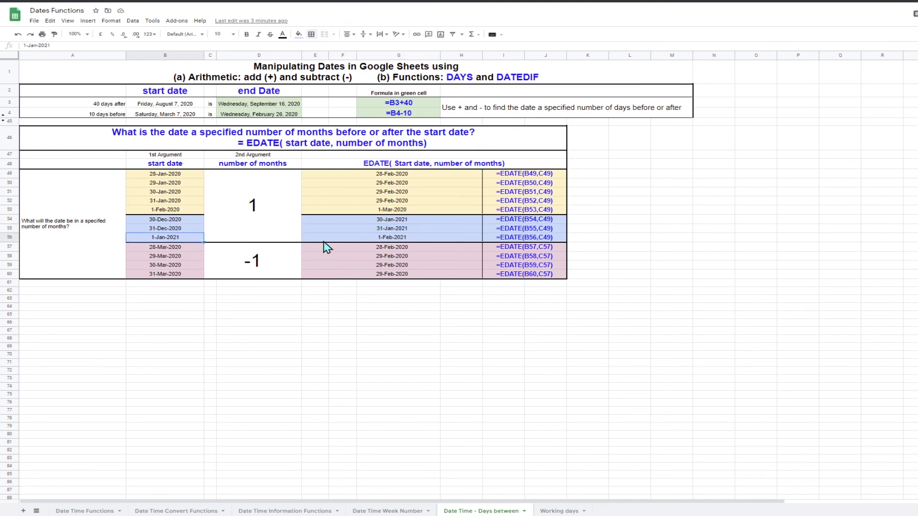
click(388, 239)
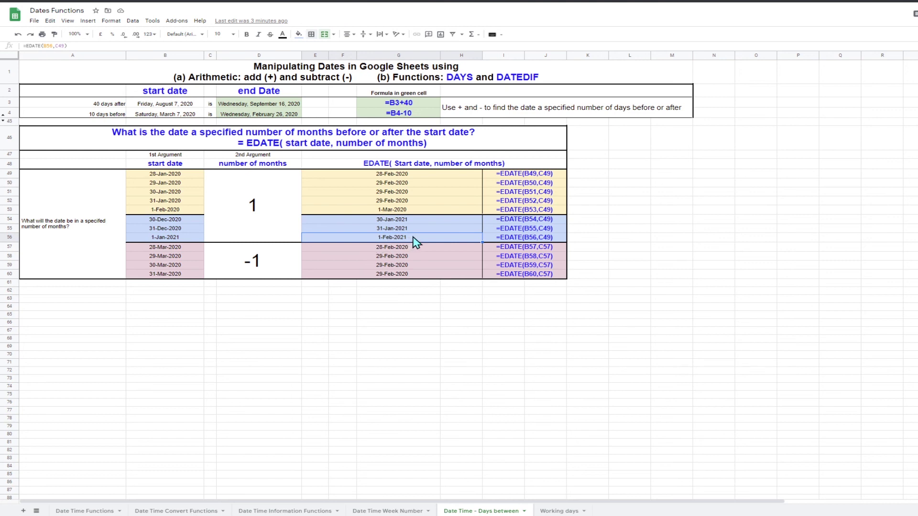
Examine the EDATE formulas in rows 57 to 60 that use -1 month on the start dates from 28-Mar-2020 to 31-Mar-2020.
click(262, 270)
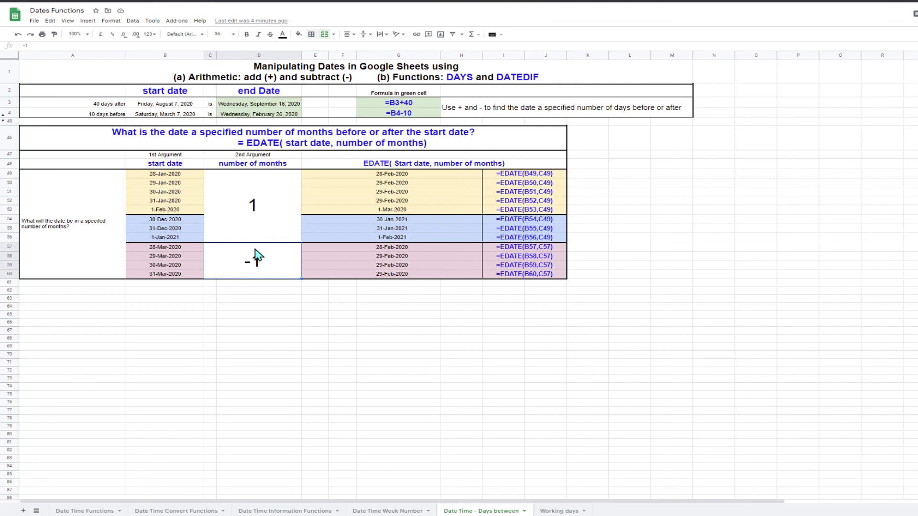
click(167, 252)
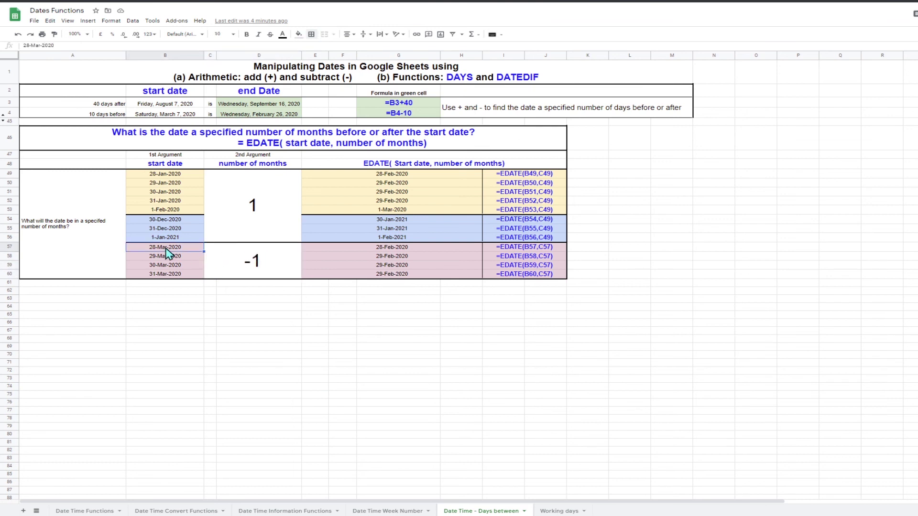
click(392, 251)
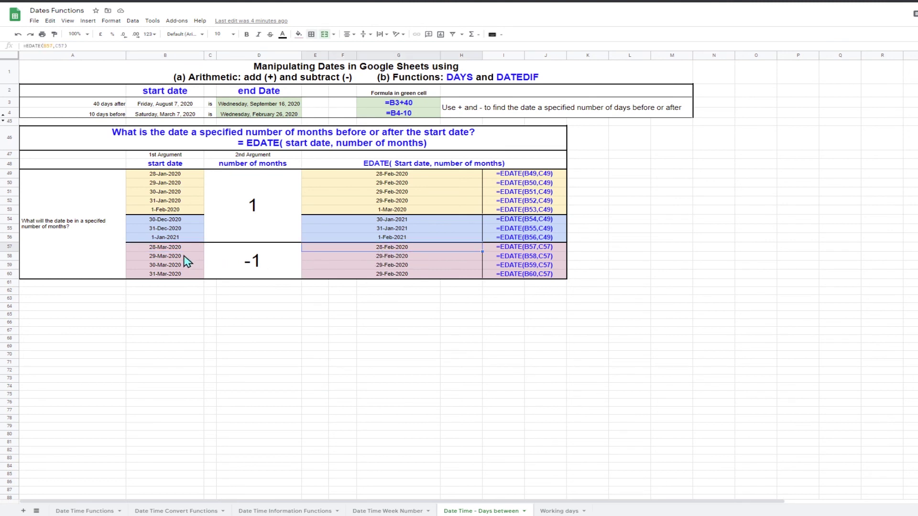
click(397, 259)
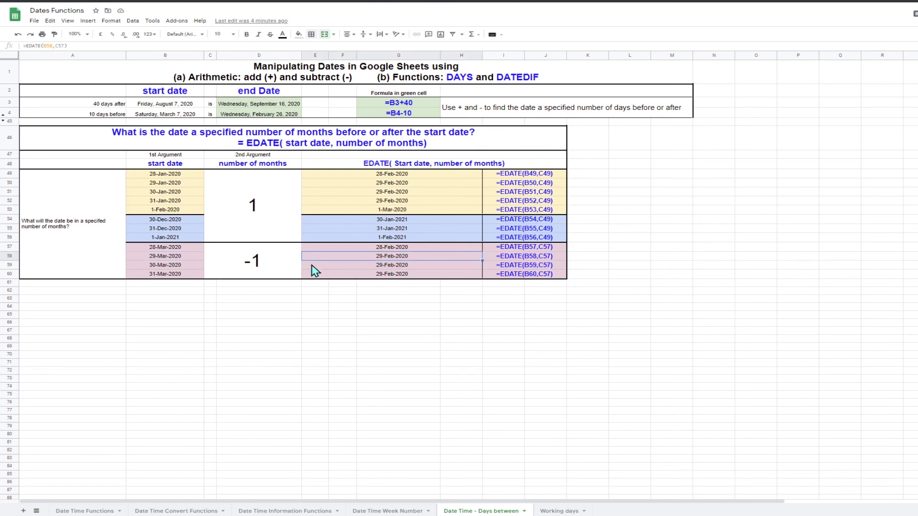
click(174, 266)
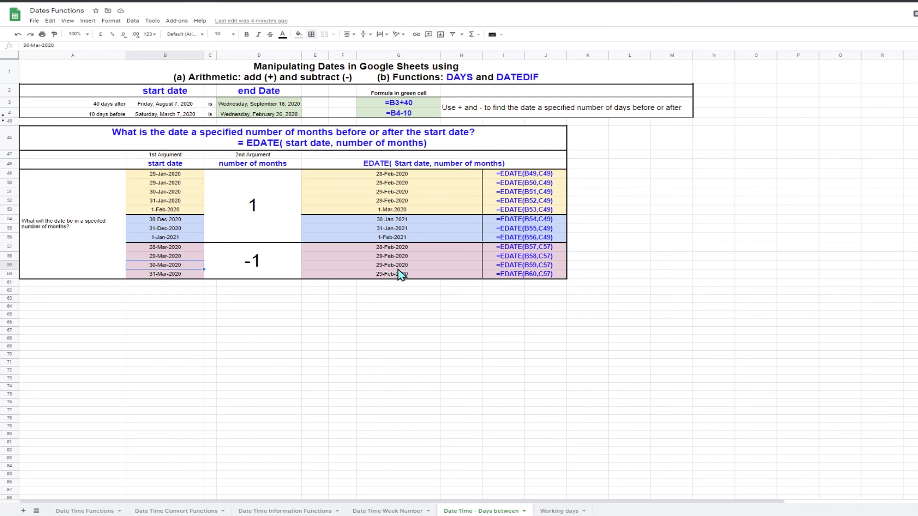
click(172, 276)
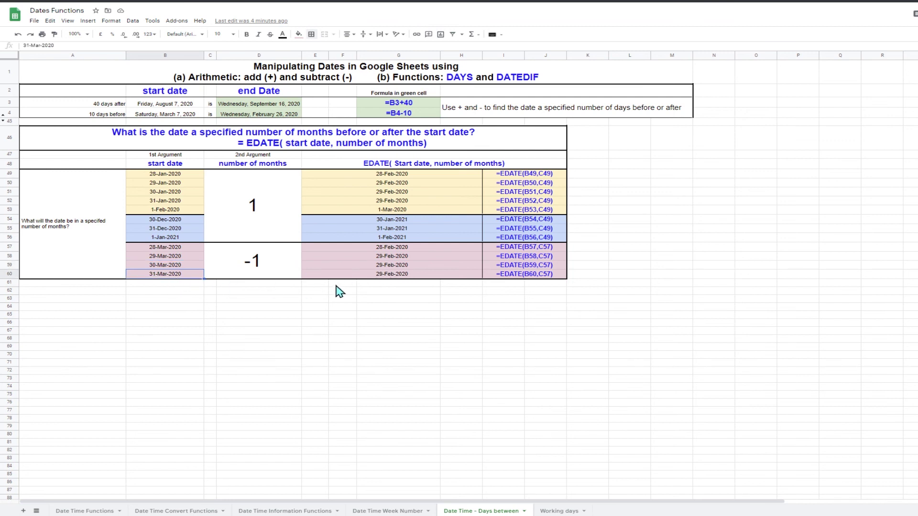
drag(380, 261, 380, 278)
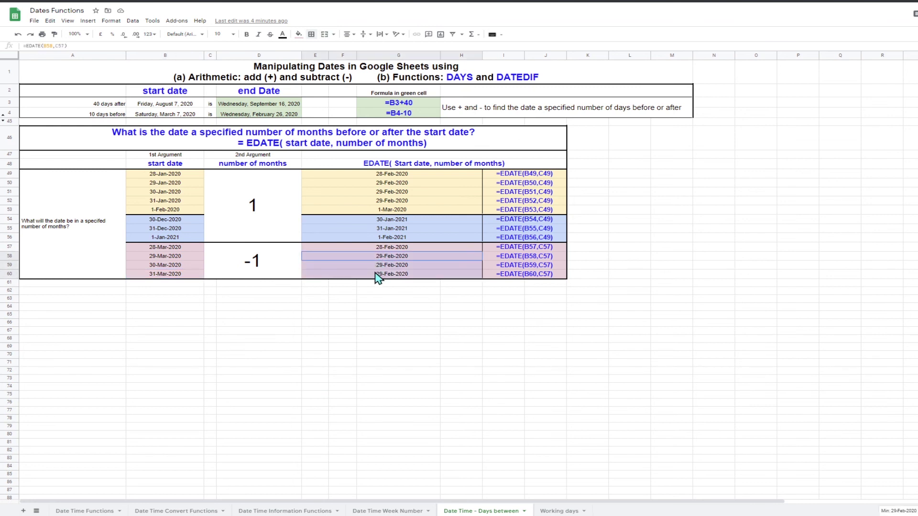